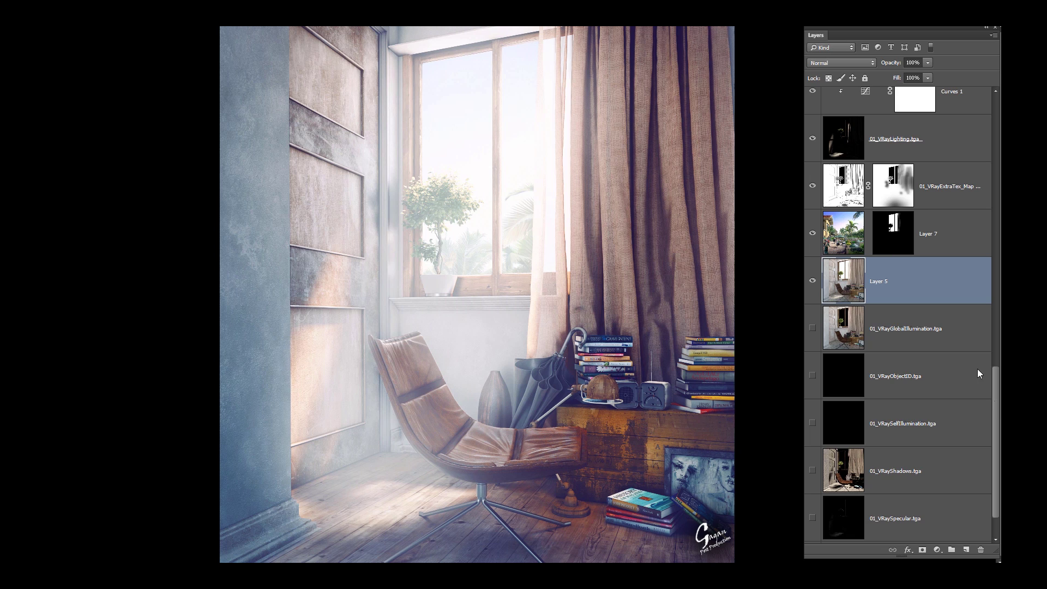
- Examine the finished interior composite, including a close-up of the chair, and look through its layer stack
{"action": "scroll", "coordinate": [890, 273], "scroll_direction": "up", "scroll_amount": 4}
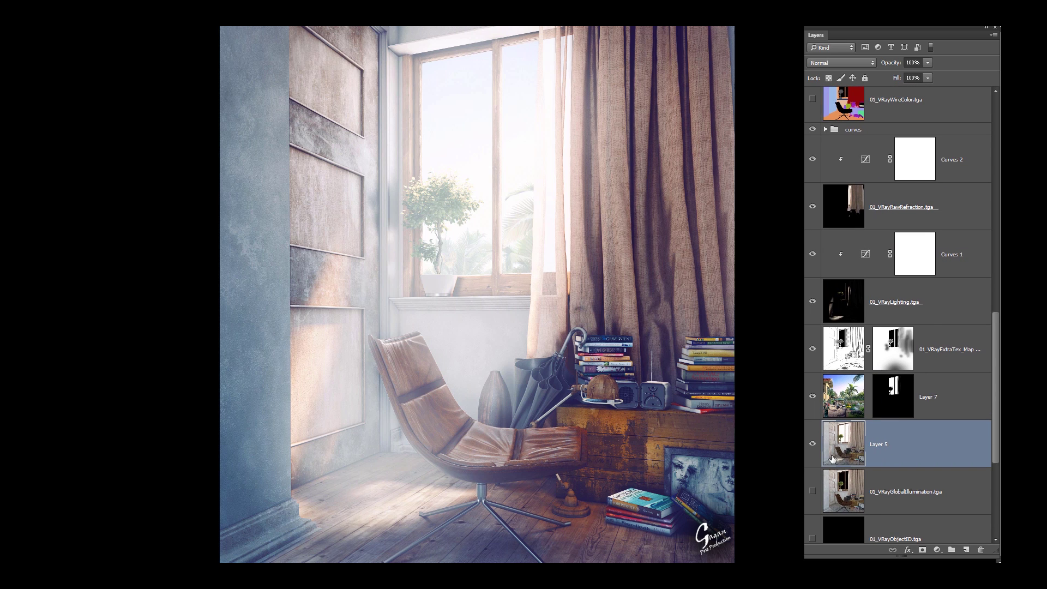
{"action": "scroll", "coordinate": [996, 388], "scroll_direction": "up", "scroll_amount": 1}
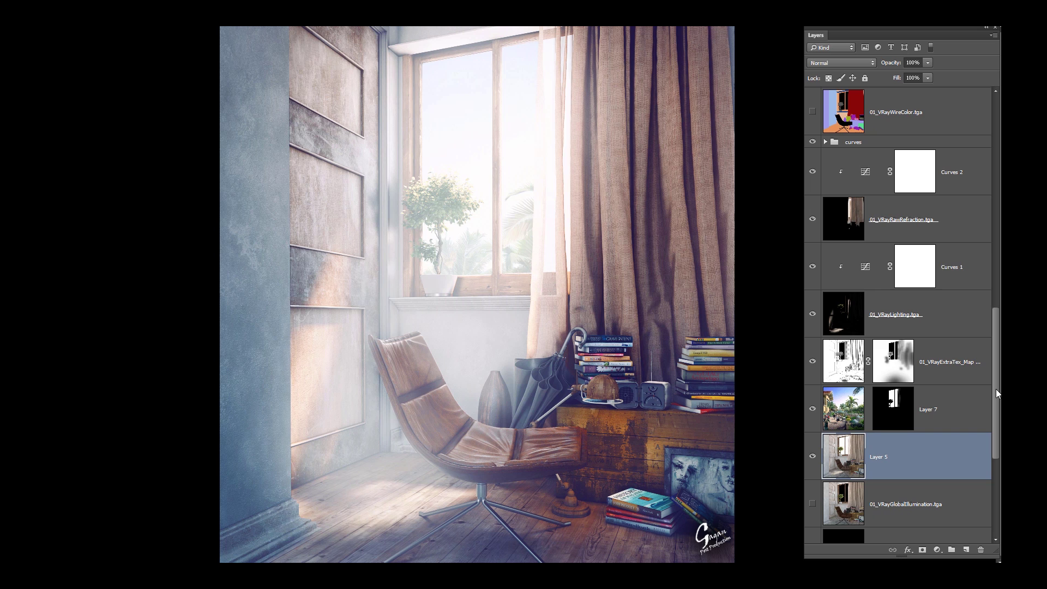
{"action": "left_click_drag", "start_coordinate": [995, 421], "coordinate": [993, 446]}
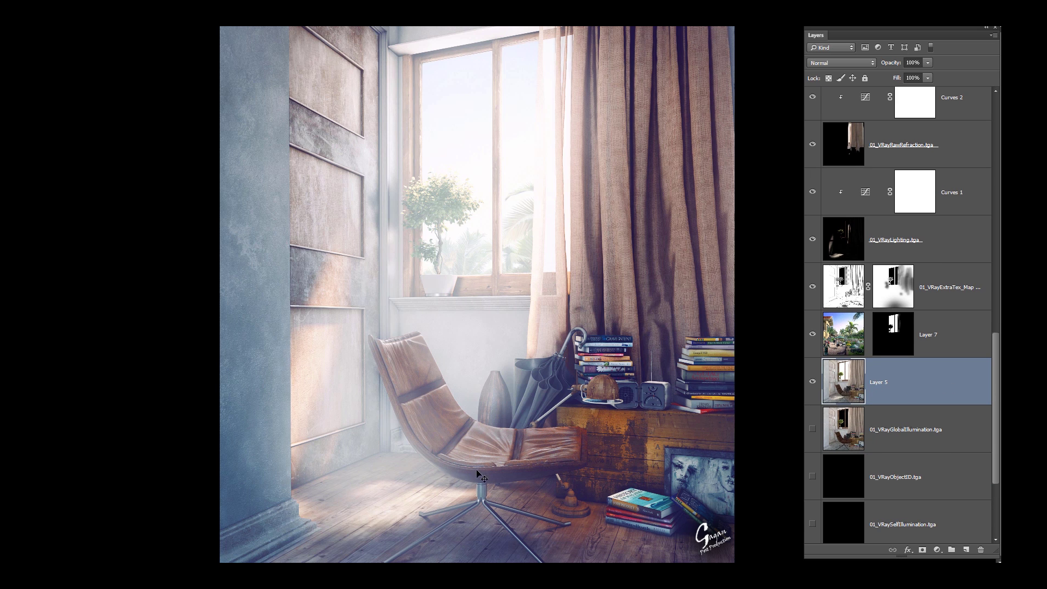
{"action": "key", "text": "ctrl+plus"}
{"action": "left_click_drag", "start_coordinate": [628, 483], "coordinate": [553, 348]}
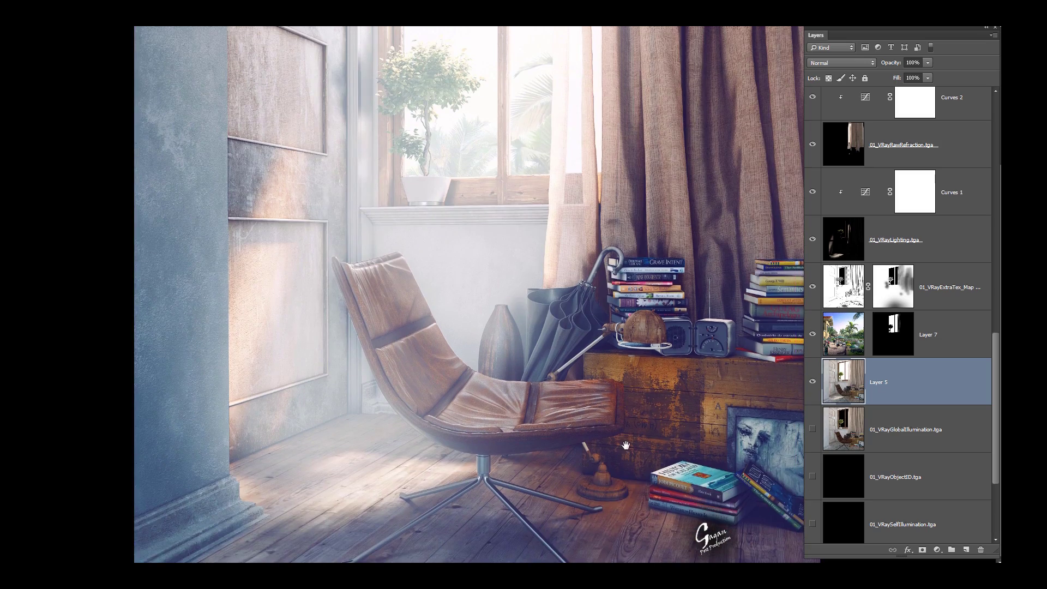
{"action": "key", "text": "ctrl+plus"}
{"action": "left_click_drag", "start_coordinate": [542, 433], "coordinate": [373, 300]}
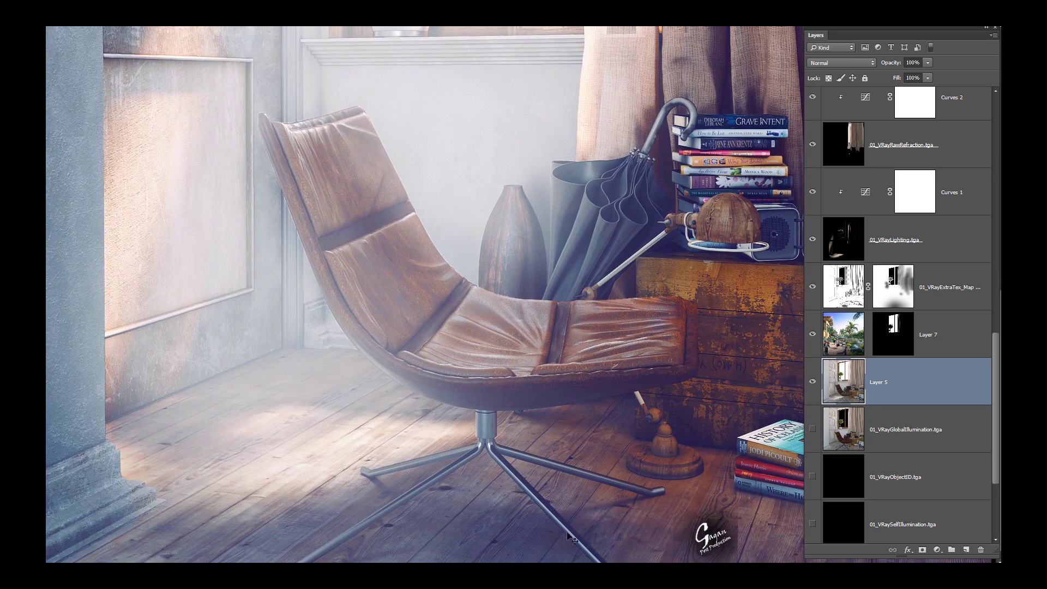
{"action": "key", "text": "ctrl+0"}
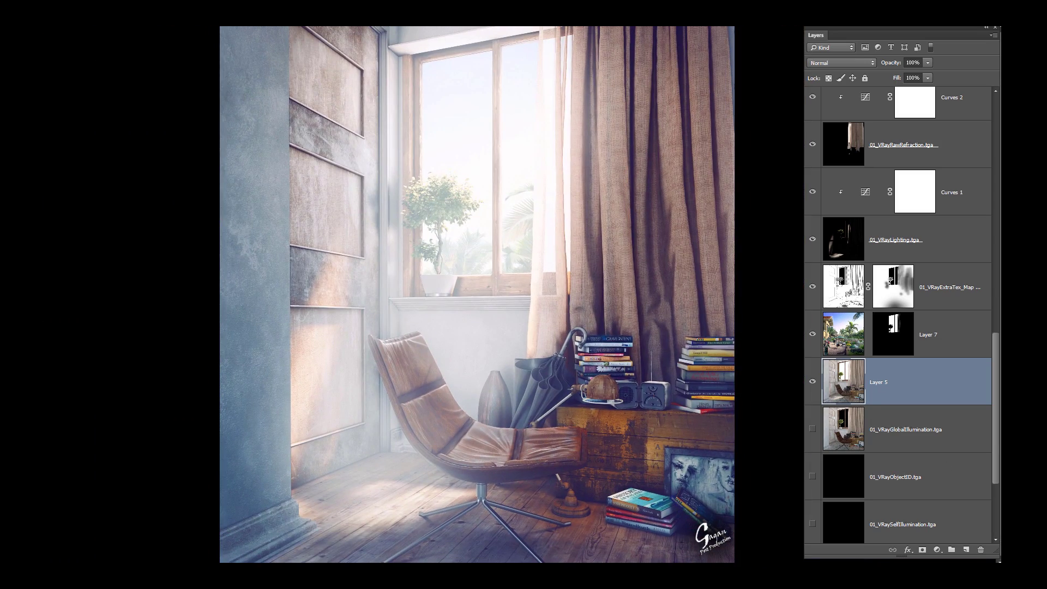
{"action": "scroll", "coordinate": [992, 404], "scroll_direction": "up", "scroll_amount": 2}
{"action": "scroll", "coordinate": [993, 411], "scroll_direction": "down", "scroll_amount": 1}
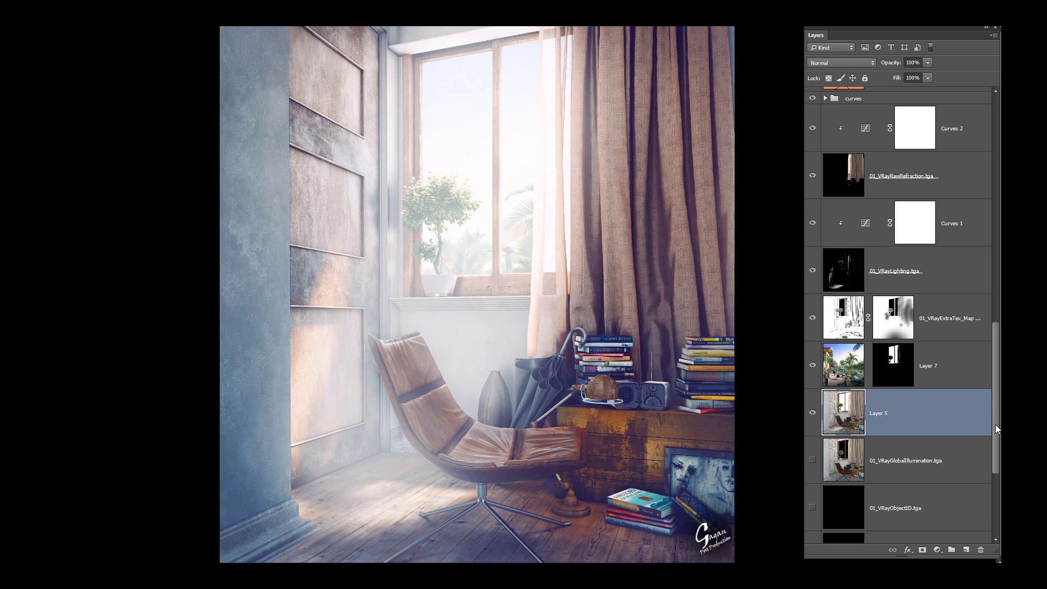
{"action": "left_click_drag", "start_coordinate": [996, 424], "coordinate": [999, 443]}
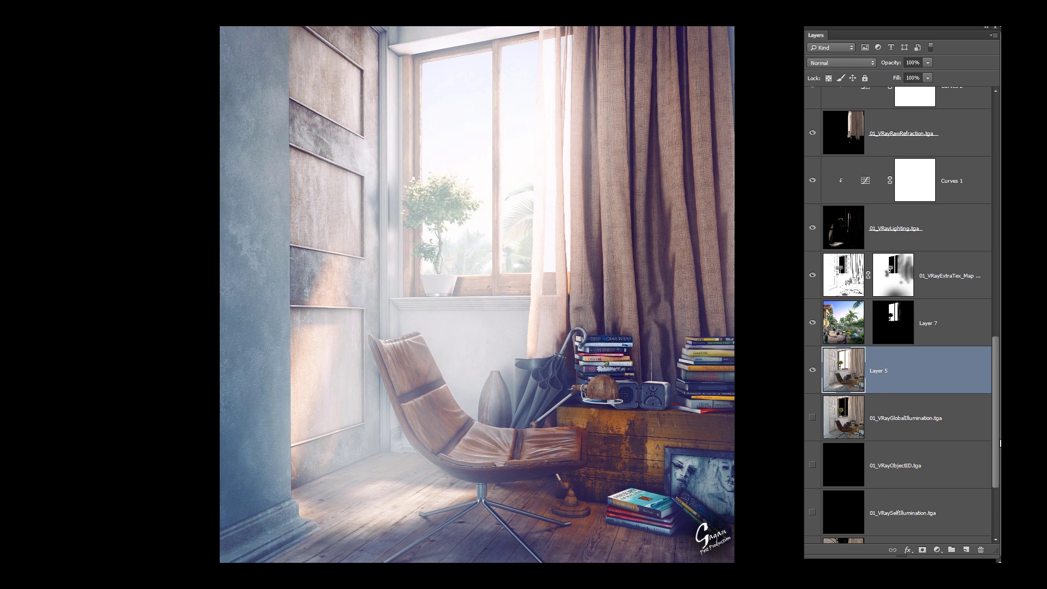
{"action": "left_click_drag", "start_coordinate": [999, 442], "coordinate": [999, 470]}
- Compare the raw render on Layer 5 with the full composite by isolating that layer and restoring the others
{"action": "left_click", "coordinate": [812, 291], "text": "alt"}
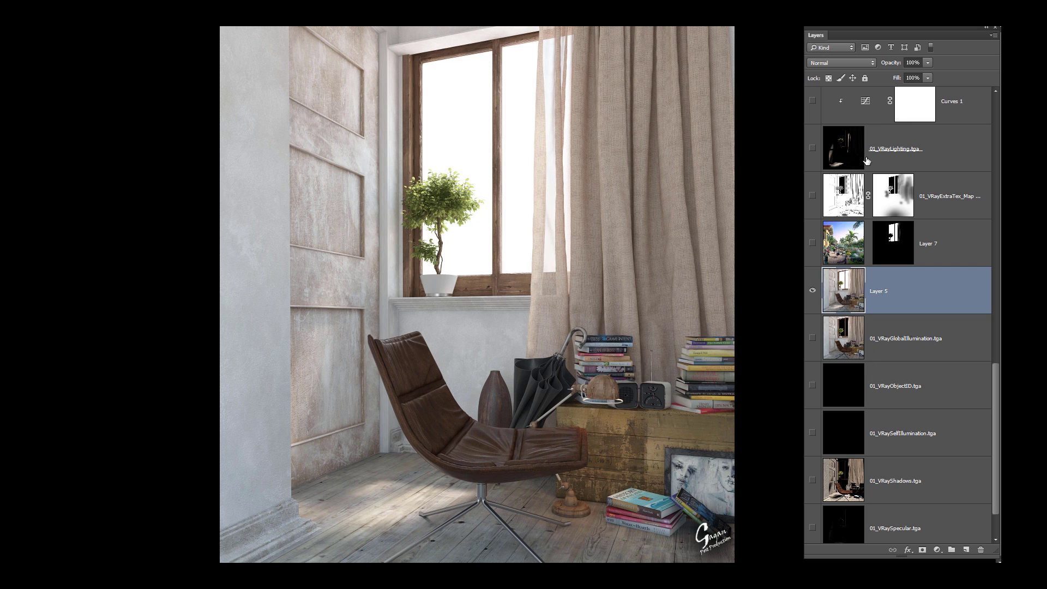
{"action": "left_click", "coordinate": [813, 293], "text": "alt"}
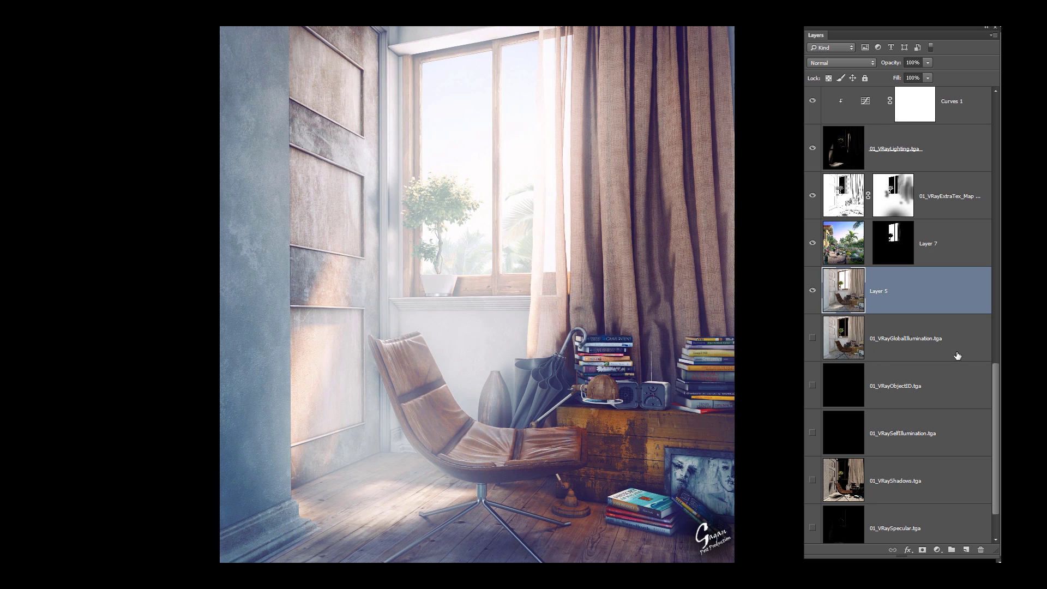
{"action": "left_click", "coordinate": [813, 290], "text": "alt"}
{"action": "left_click", "coordinate": [813, 290], "text": "alt"}
{"action": "left_click_drag", "start_coordinate": [995, 402], "coordinate": [996, 394]}
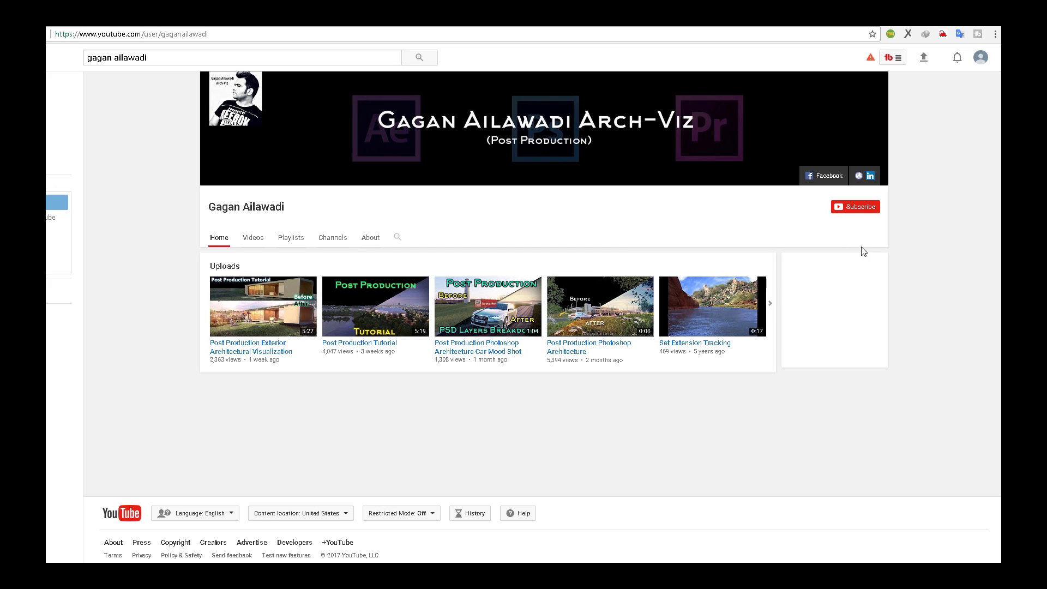
- On YouTube, subscribe to the arch-viz post-production channel and save the option to receive all its notifications
{"action": "left_click", "coordinate": [854, 212]}
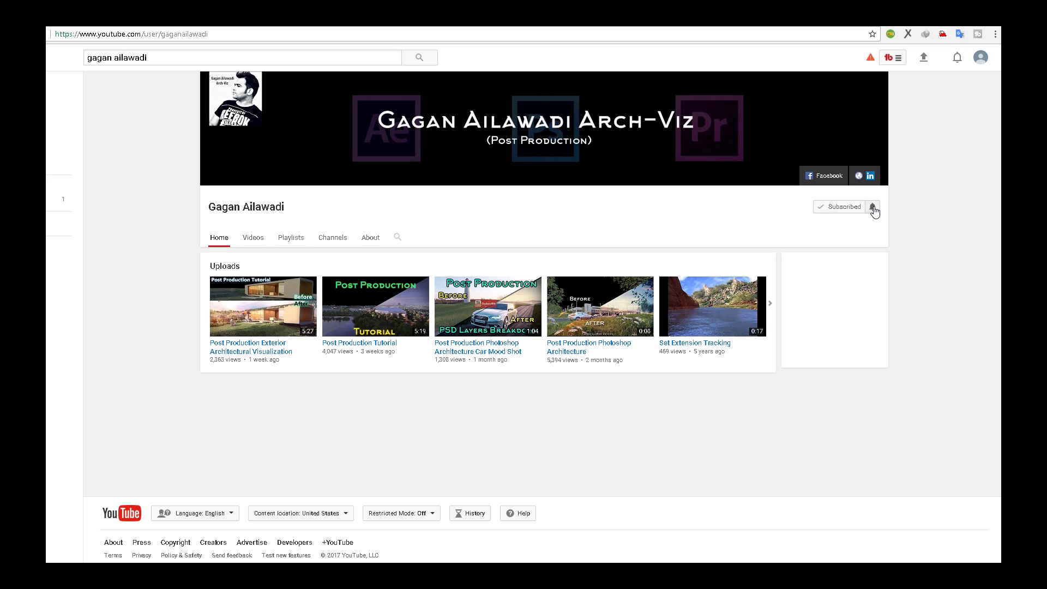
{"action": "left_click", "coordinate": [873, 209]}
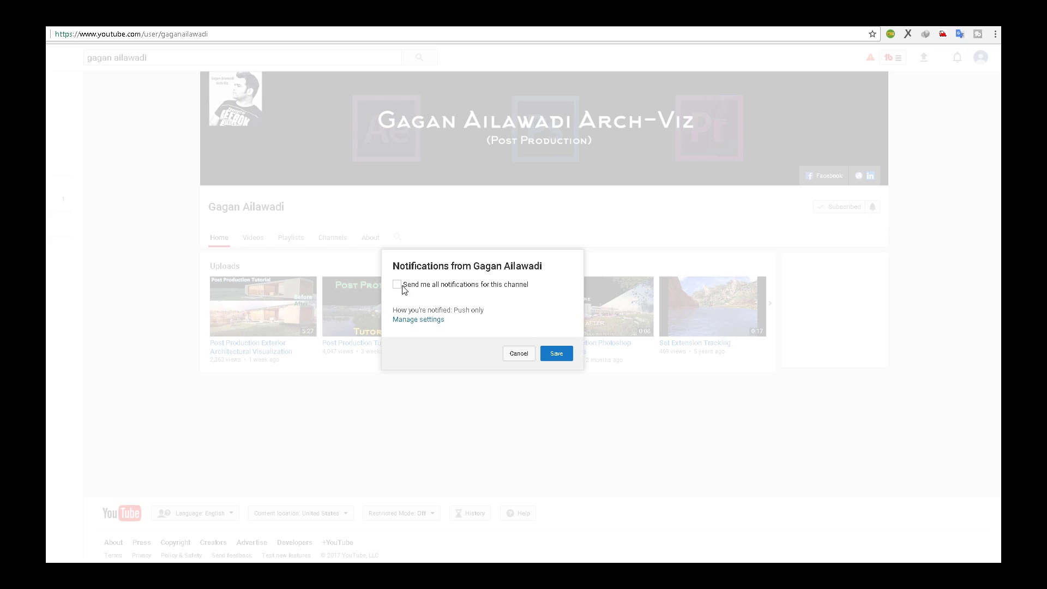
{"action": "left_click", "coordinate": [402, 286]}
{"action": "left_click", "coordinate": [550, 354]}
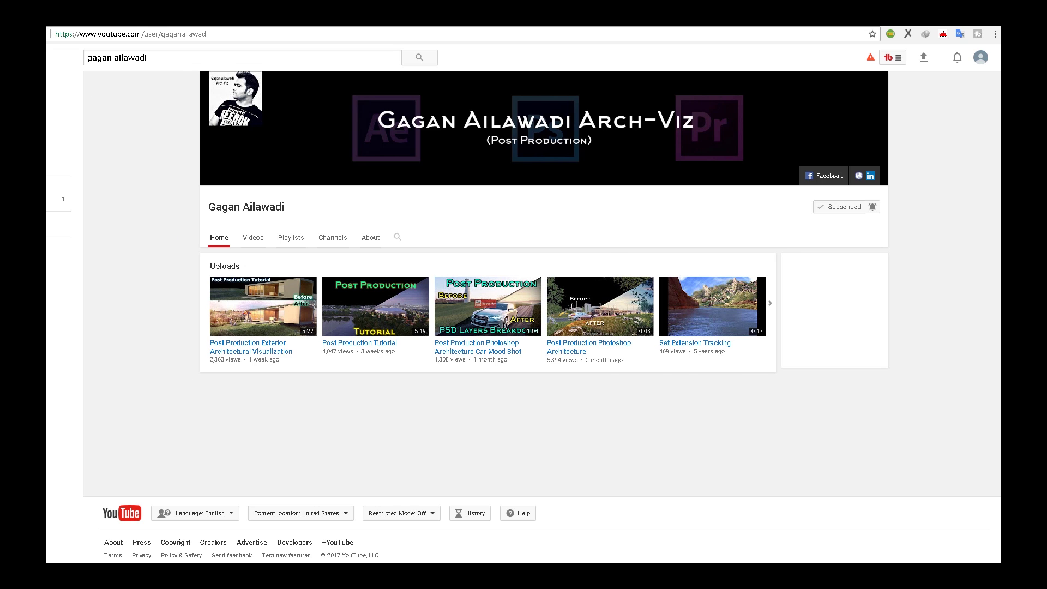
- Look over the arch-viz artist's Facebook page in the browser
{"action": "key", "text": "ctrl+Tab"}
{"action": "scroll", "coordinate": [247, 271], "scroll_direction": "down", "scroll_amount": 2}
{"action": "scroll", "coordinate": [201, 240], "scroll_direction": "down", "scroll_amount": 2}
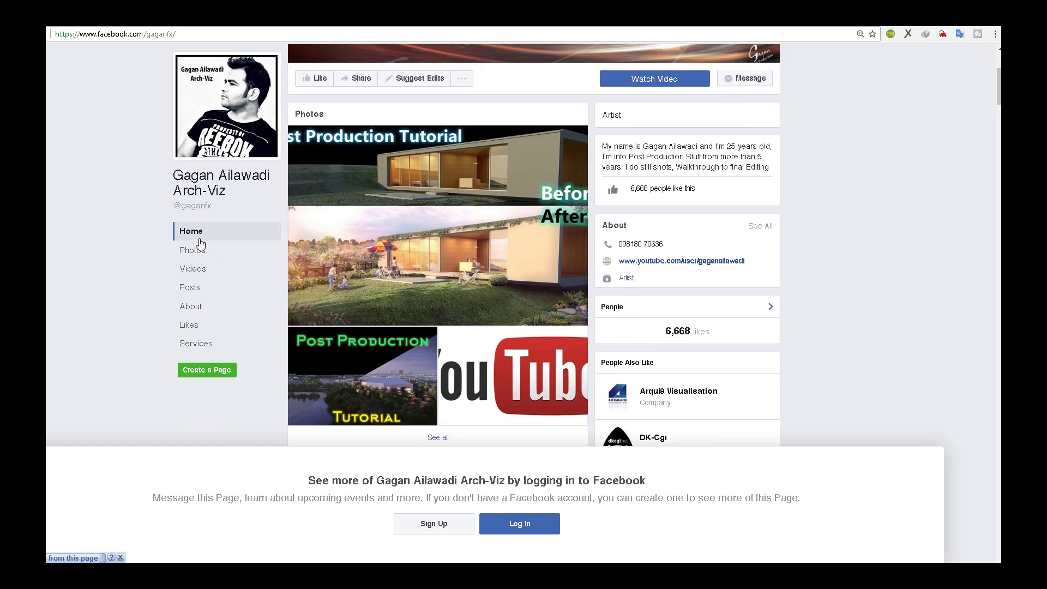
{"action": "scroll", "coordinate": [201, 240], "scroll_direction": "up", "scroll_amount": 4}
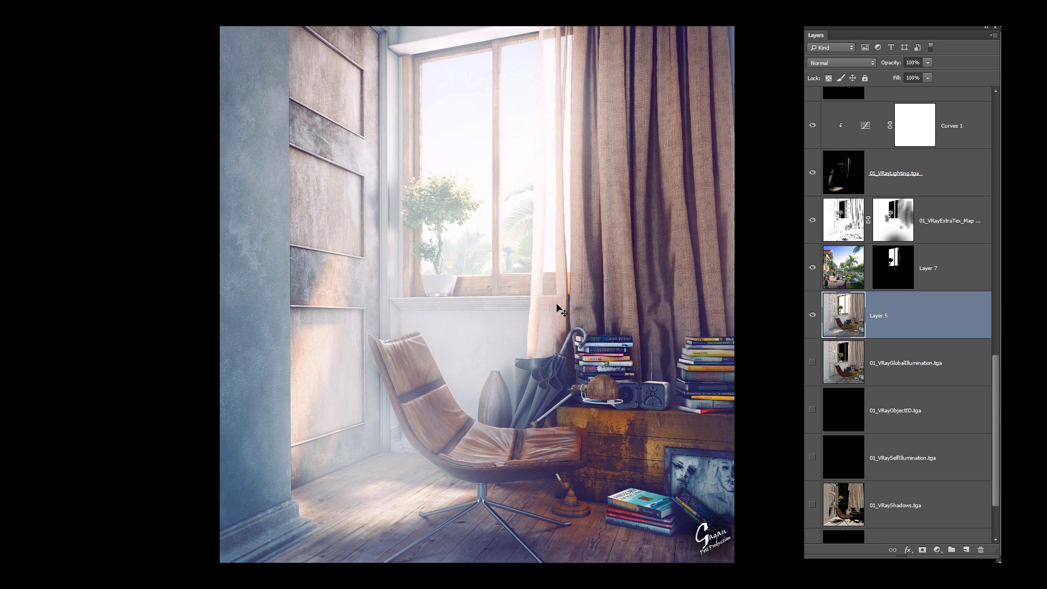
- In Photoshop, show only the base render on Layer 5 and turn on the outdoor background on Layer 7
{"action": "scroll", "coordinate": [899, 316], "scroll_direction": "up", "scroll_amount": 3}
{"action": "scroll", "coordinate": [935, 362], "scroll_direction": "up", "scroll_amount": 8}
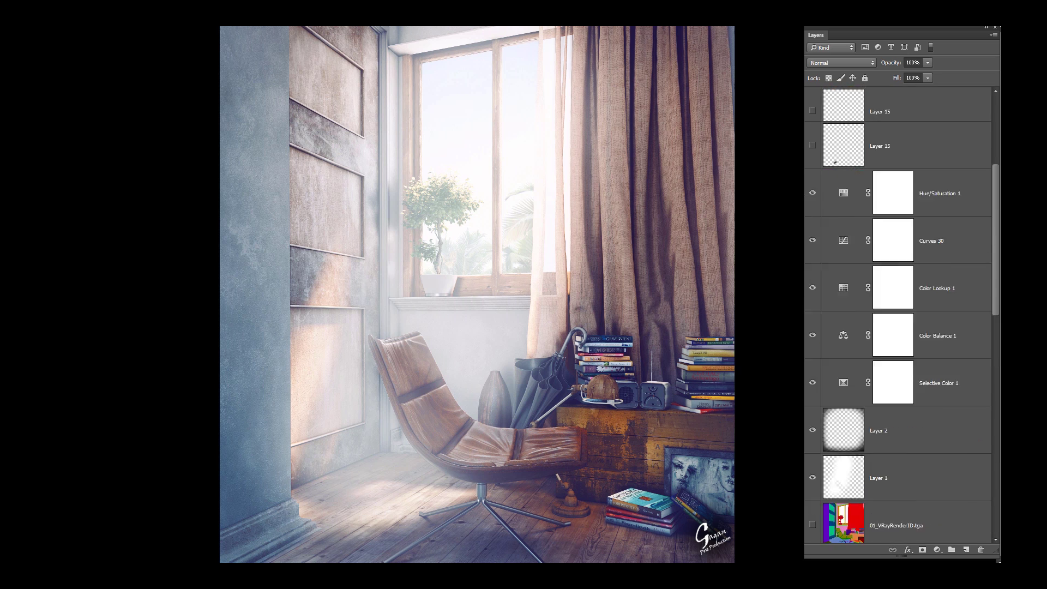
{"action": "scroll", "coordinate": [935, 362], "scroll_direction": "down", "scroll_amount": 9}
{"action": "left_click", "coordinate": [812, 369], "text": "alt"}
{"action": "left_click", "coordinate": [849, 317]}
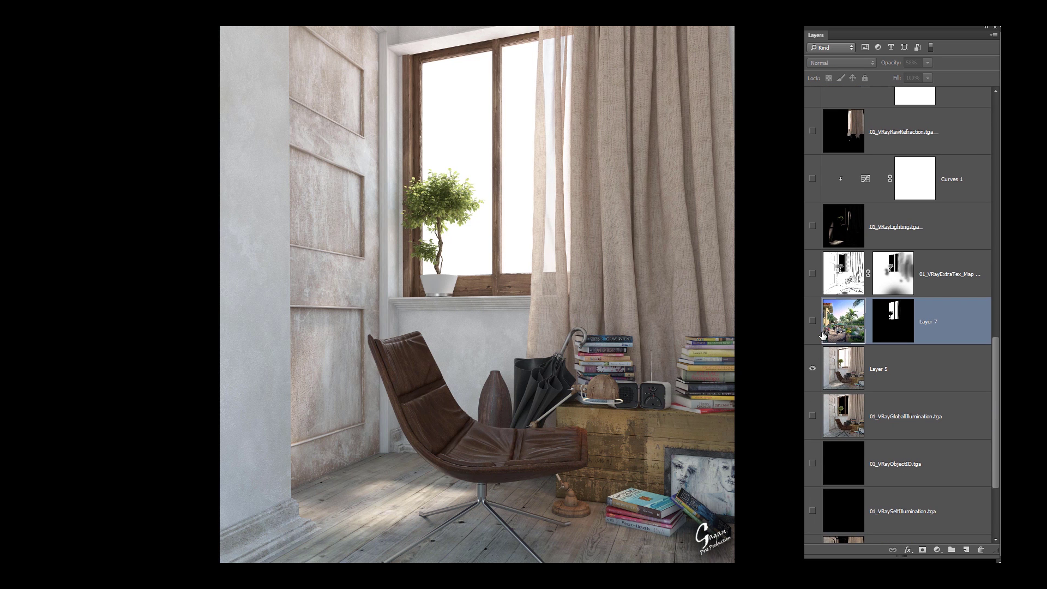
{"action": "left_click", "coordinate": [812, 324]}
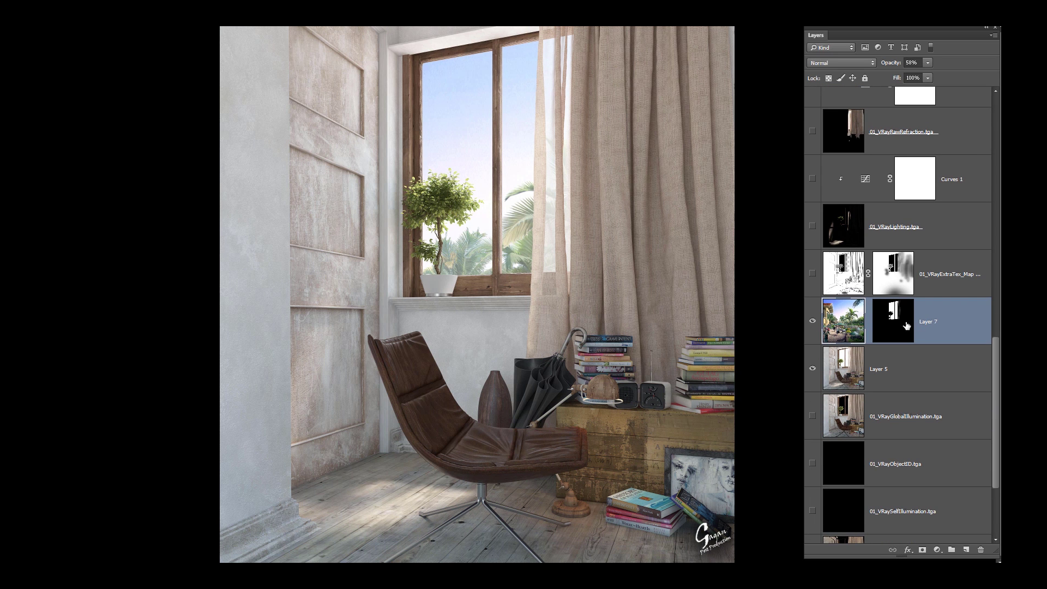
- Disable Layer 7's mask to inspect the full background photo, toggle the layer's visibility, and re-enable the mask
{"action": "right_click", "coordinate": [891, 315]}
{"action": "left_click", "coordinate": [890, 322]}
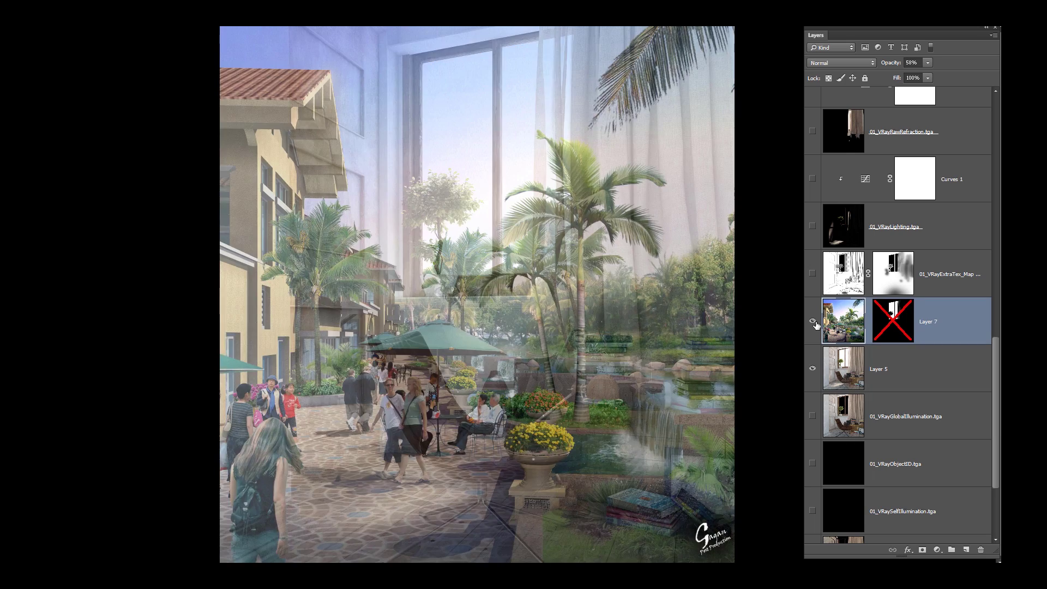
{"action": "left_click", "coordinate": [812, 322], "text": "alt"}
{"action": "left_click", "coordinate": [813, 322], "text": "alt"}
{"action": "left_click", "coordinate": [813, 322], "text": "alt"}
{"action": "left_click", "coordinate": [813, 322], "text": "alt"}
{"action": "left_click", "coordinate": [890, 324]}
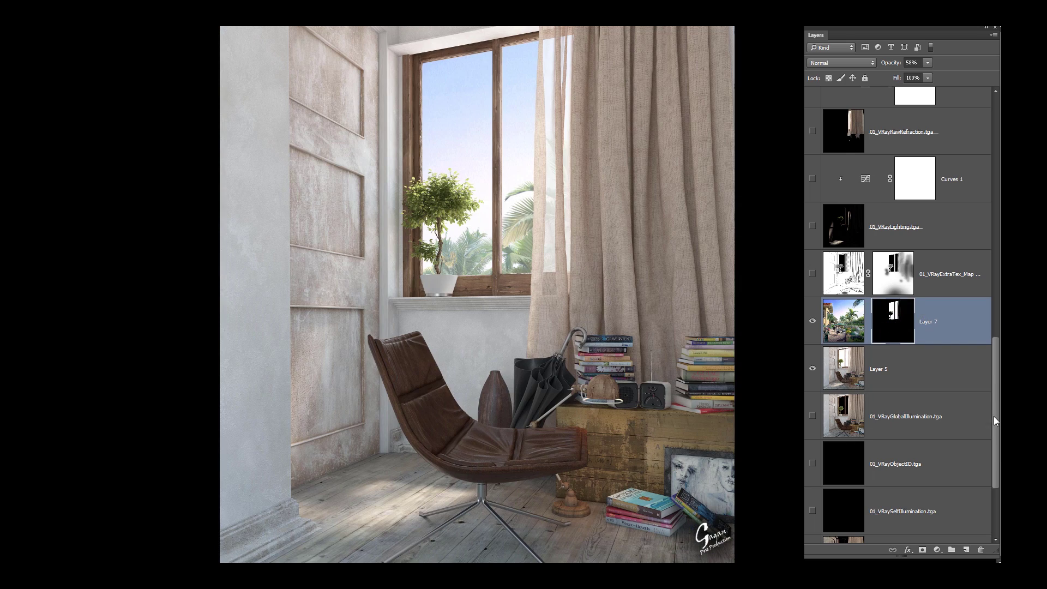
- Select the white window panes using the 01_VRayRenderID.tga layer, hide that layer, and activate Layer 7's mask
{"action": "left_click_drag", "start_coordinate": [996, 421], "coordinate": [996, 182]}
{"action": "scroll", "coordinate": [883, 337], "scroll_direction": "down", "scroll_amount": 8}
{"action": "left_click", "coordinate": [883, 333]}
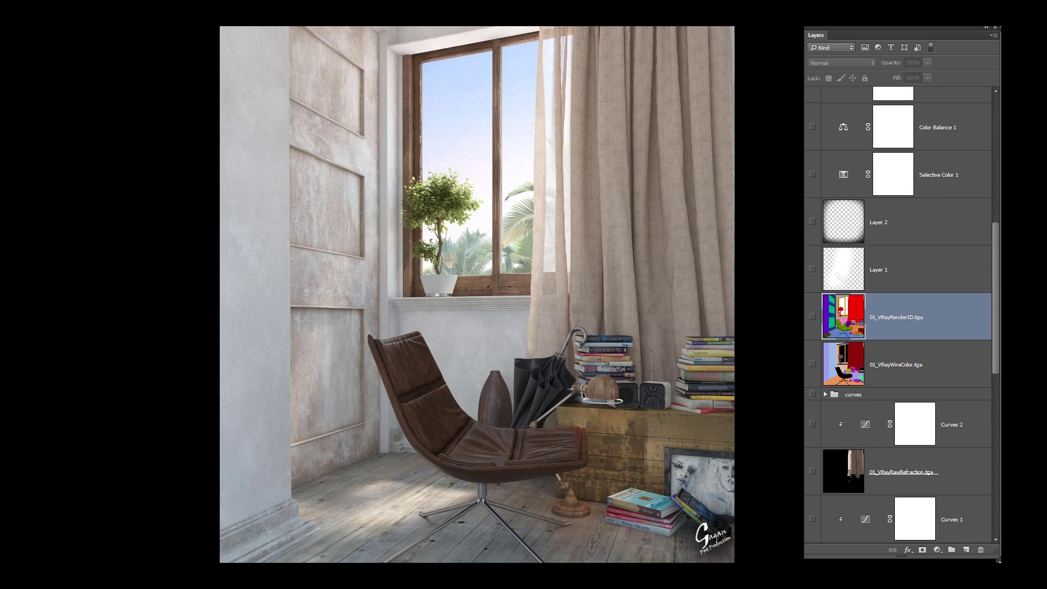
{"action": "left_click", "coordinate": [813, 316]}
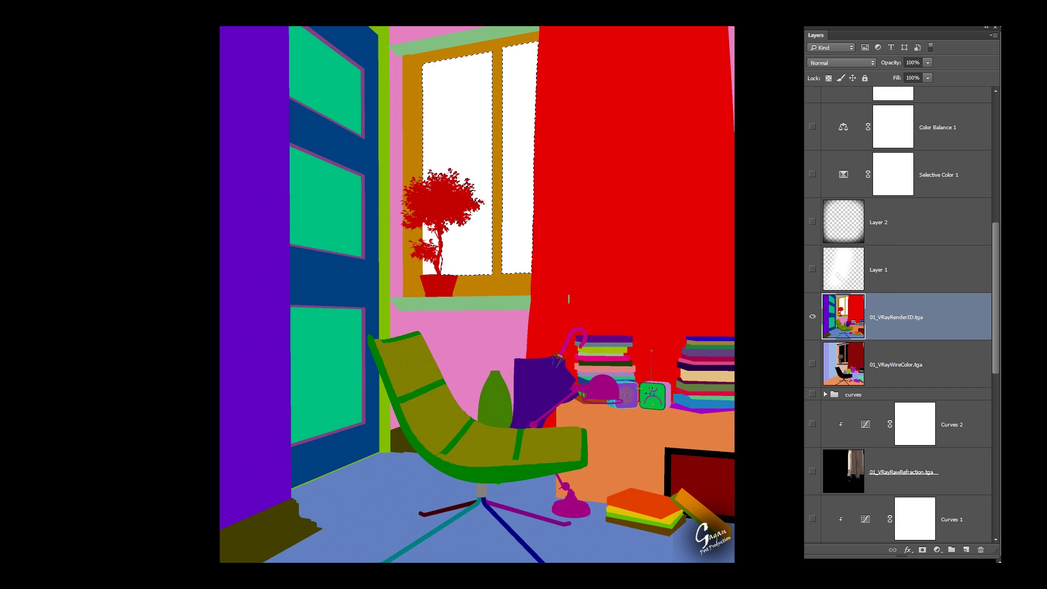
{"action": "left_click", "coordinate": [478, 172]}
{"action": "left_click", "coordinate": [813, 317]}
{"action": "scroll", "coordinate": [895, 322], "scroll_direction": "down", "scroll_amount": 5}
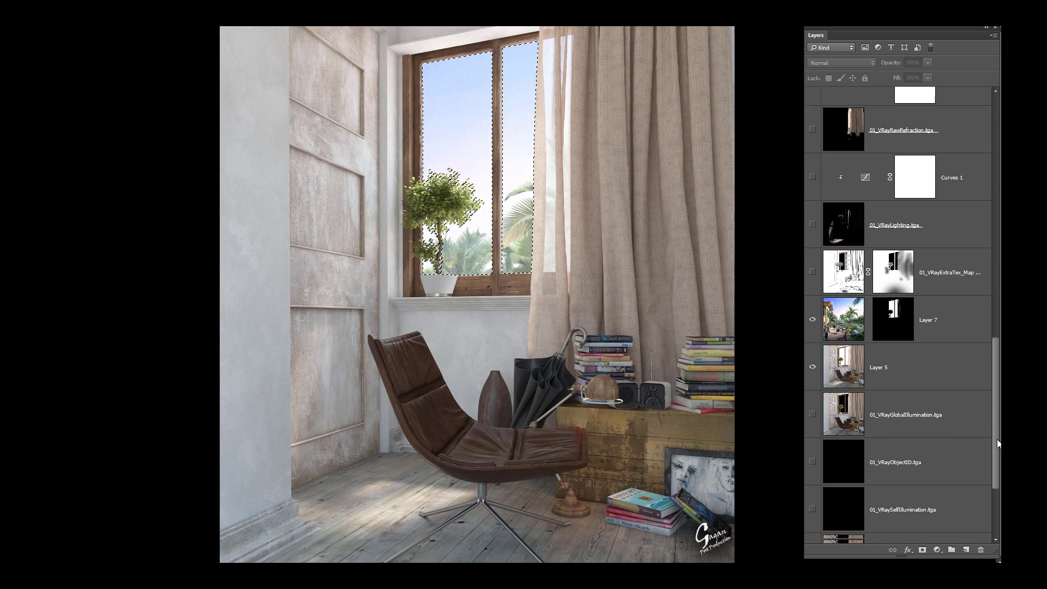
{"action": "left_click", "coordinate": [892, 320]}
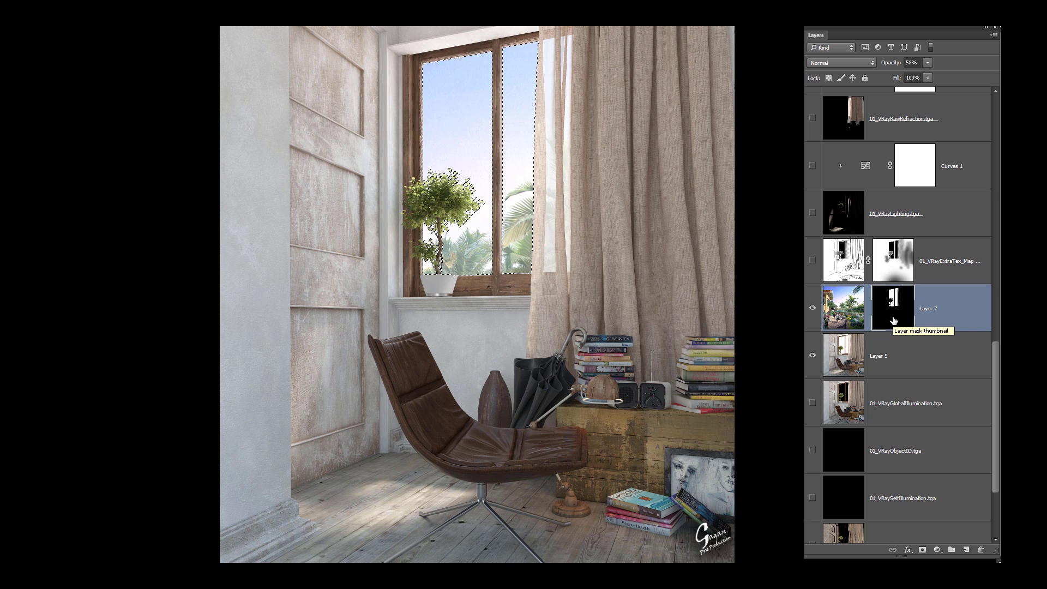
{"action": "left_click", "coordinate": [969, 281]}
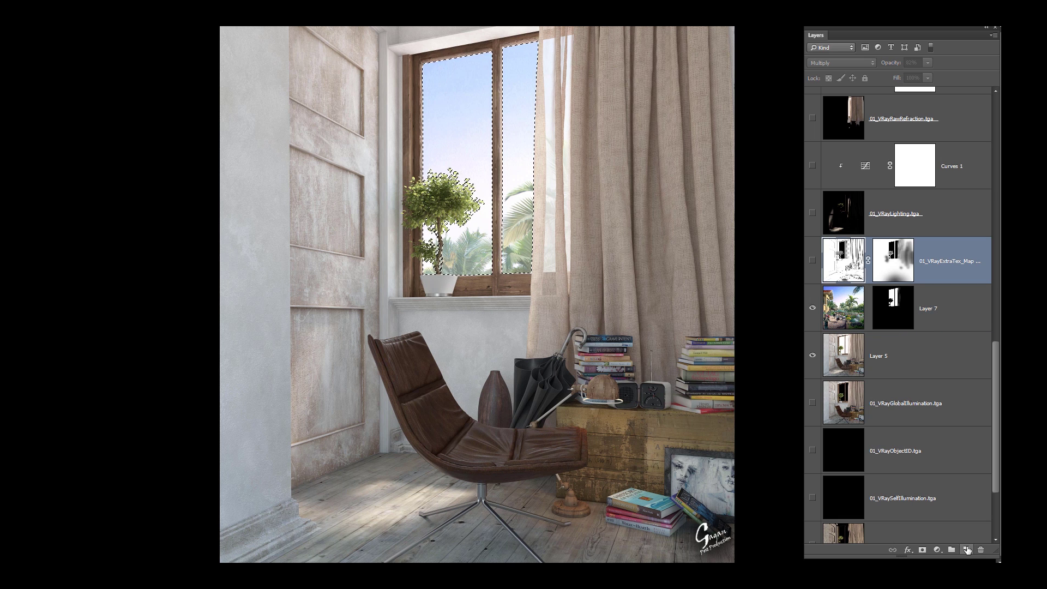
{"action": "left_click", "coordinate": [910, 319]}
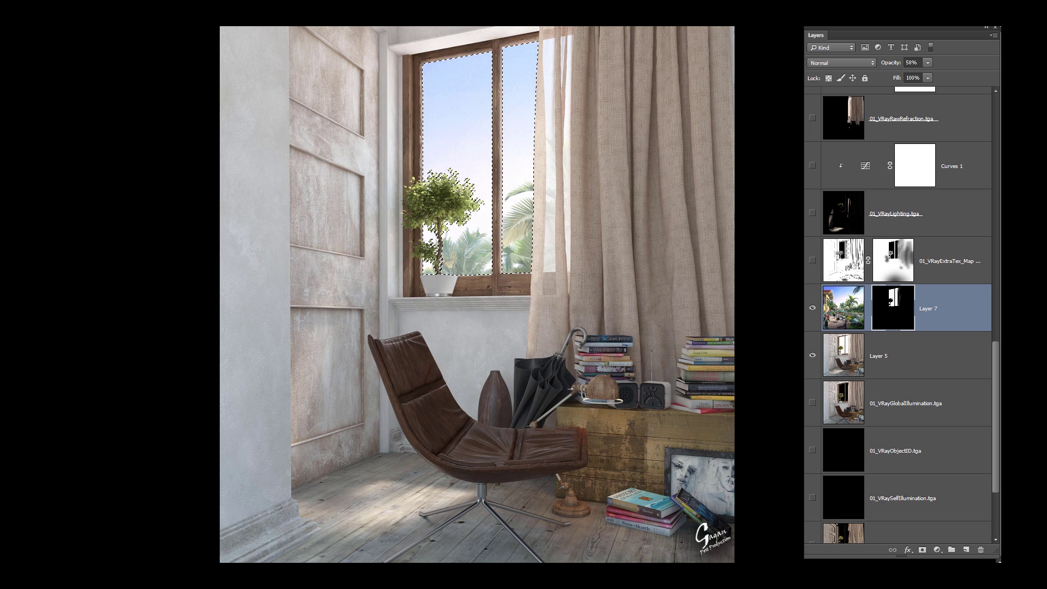
- Reselect the window panes from the 01_VRayRenderID.tga colour areas, hide that layer, and make Layer 7 active
{"action": "left_click", "coordinate": [843, 315]}
{"action": "left_click_drag", "start_coordinate": [996, 360], "coordinate": [995, 255]}
{"action": "left_click", "coordinate": [927, 276]}
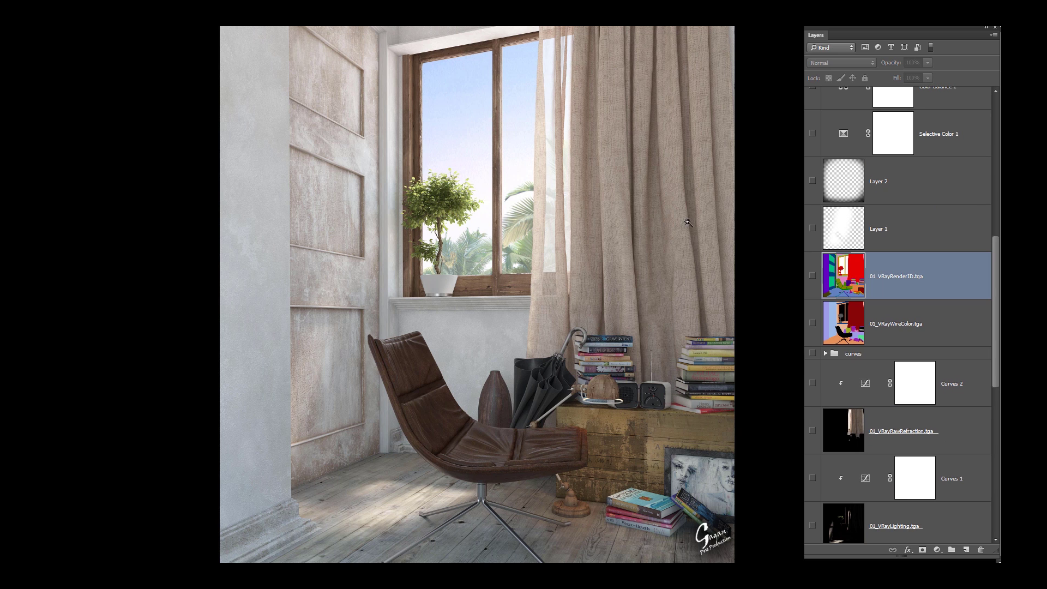
{"action": "left_click", "coordinate": [813, 277]}
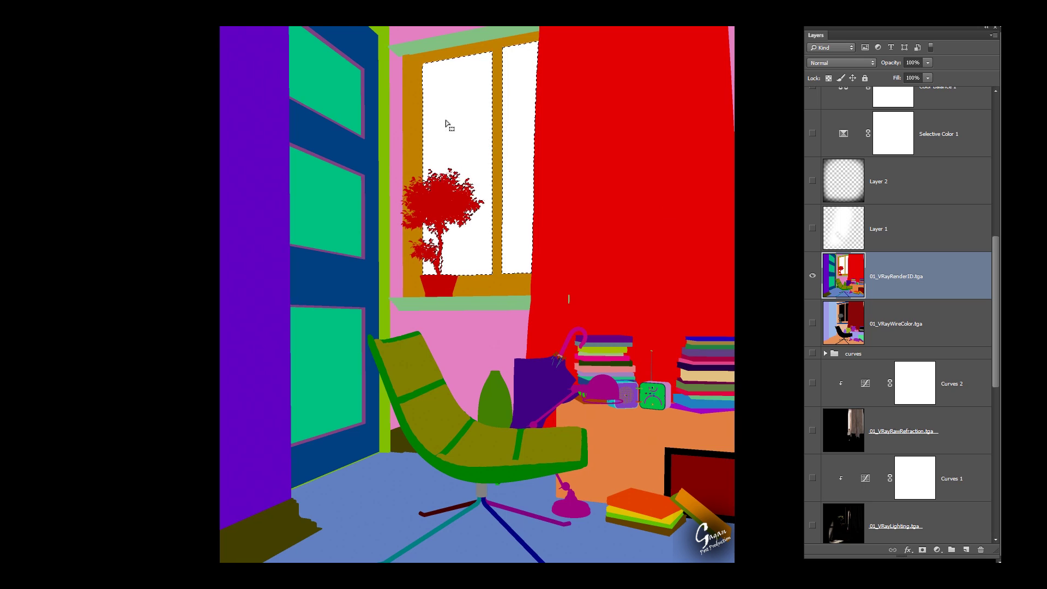
{"action": "left_click", "coordinate": [813, 277]}
{"action": "left_click_drag", "start_coordinate": [995, 355], "coordinate": [996, 457]}
{"action": "left_click", "coordinate": [941, 307]}
- Delete Layer 7's existing mask and add a new layer mask from the window pane selection
{"action": "key", "text": "ctrl+alt+shift+n"}
{"action": "key", "text": "Delete"}
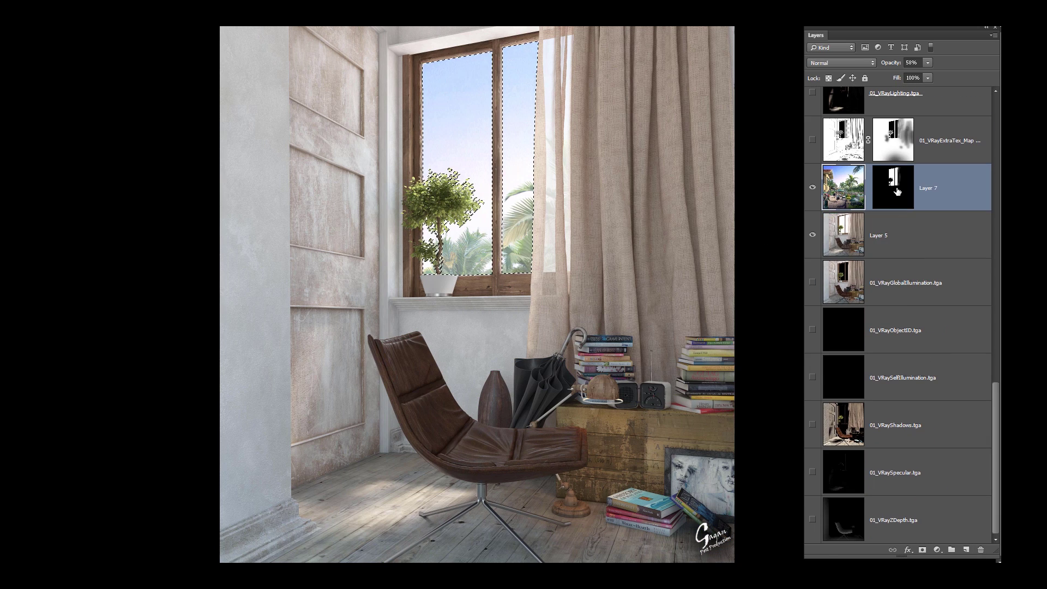
{"action": "right_click", "coordinate": [879, 172]}
{"action": "left_click", "coordinate": [900, 207]}
{"action": "scroll", "coordinate": [858, 193], "scroll_direction": "up", "scroll_amount": 1}
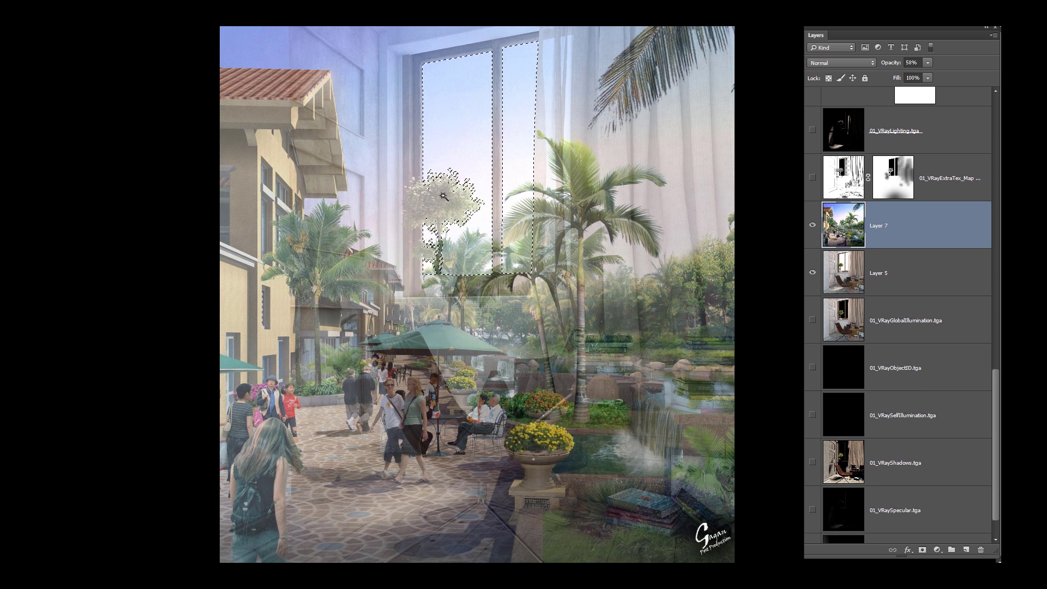
{"action": "left_click", "coordinate": [923, 550]}
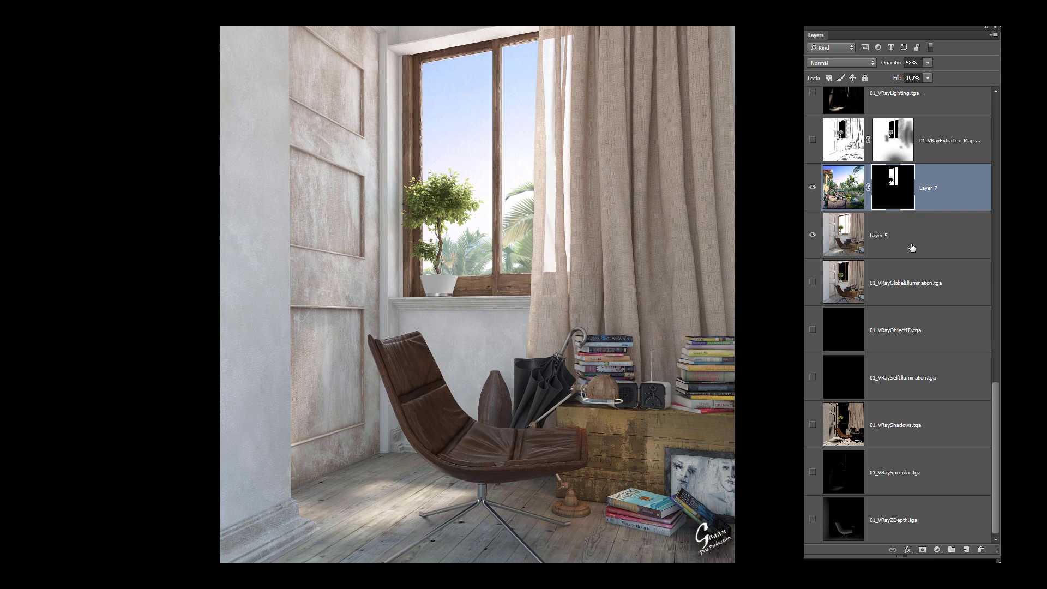
- Toggle the 01_VRayExtraTex_Map Multiply layer on and off to compare its effect on the image
{"action": "scroll", "coordinate": [980, 306], "scroll_direction": "up", "scroll_amount": 4}
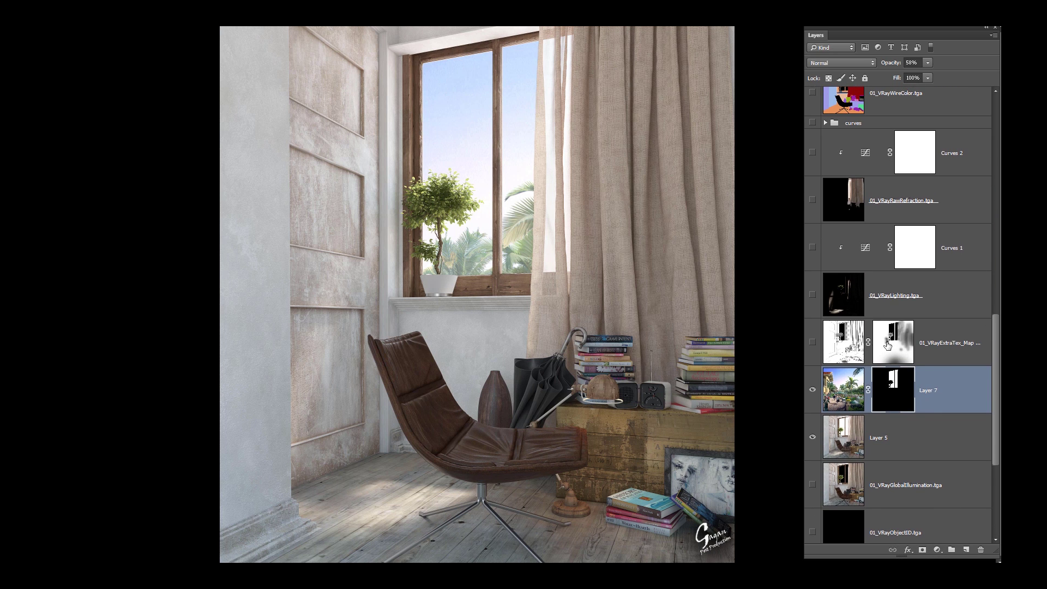
{"action": "left_click", "coordinate": [823, 343]}
{"action": "left_click", "coordinate": [813, 343]}
{"action": "left_click", "coordinate": [813, 344]}
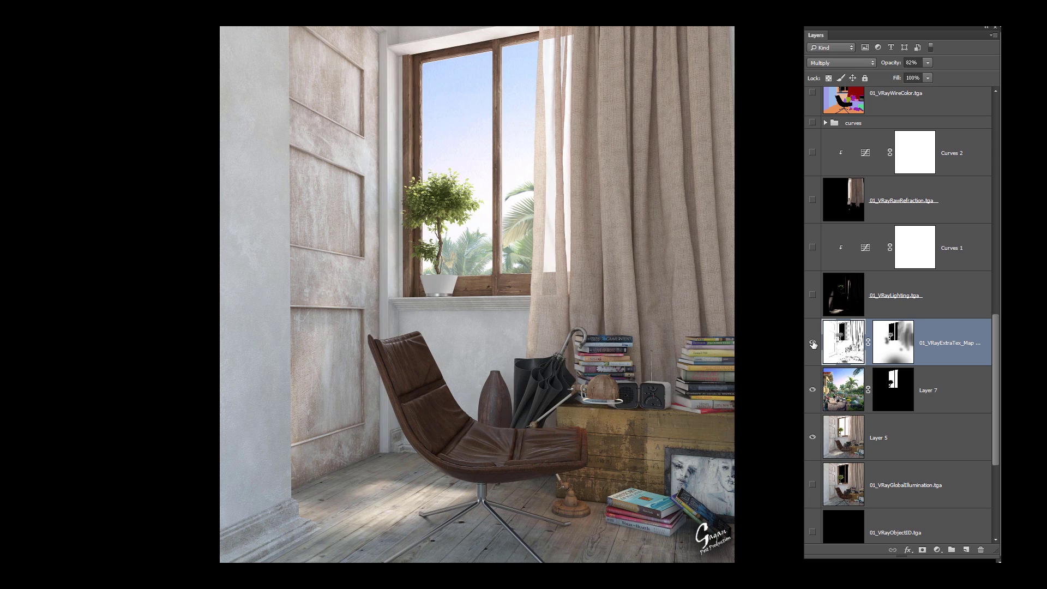
{"action": "left_click", "coordinate": [813, 344]}
{"action": "left_click", "coordinate": [814, 343]}
{"action": "left_click", "coordinate": [813, 344]}
{"action": "double_click", "coordinate": [813, 344]}
{"action": "left_click", "coordinate": [813, 343]}
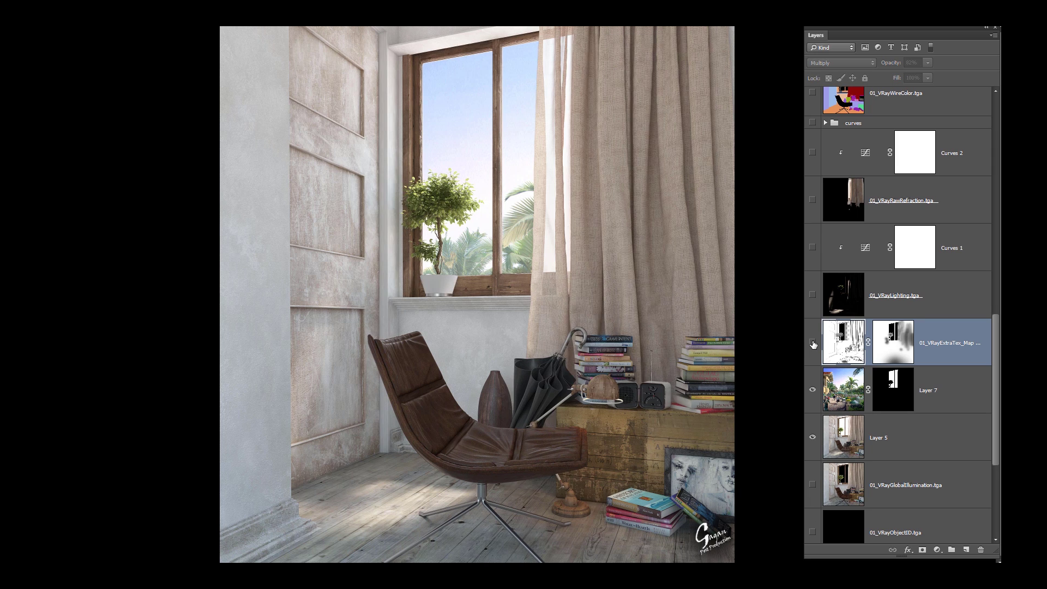
- Compare the image with and without the 01_VRayExtraTex_Map layer again and leave that layer visible
{"action": "left_click", "coordinate": [813, 343]}
{"action": "left_click", "coordinate": [813, 344]}
{"action": "left_click", "coordinate": [813, 344]}
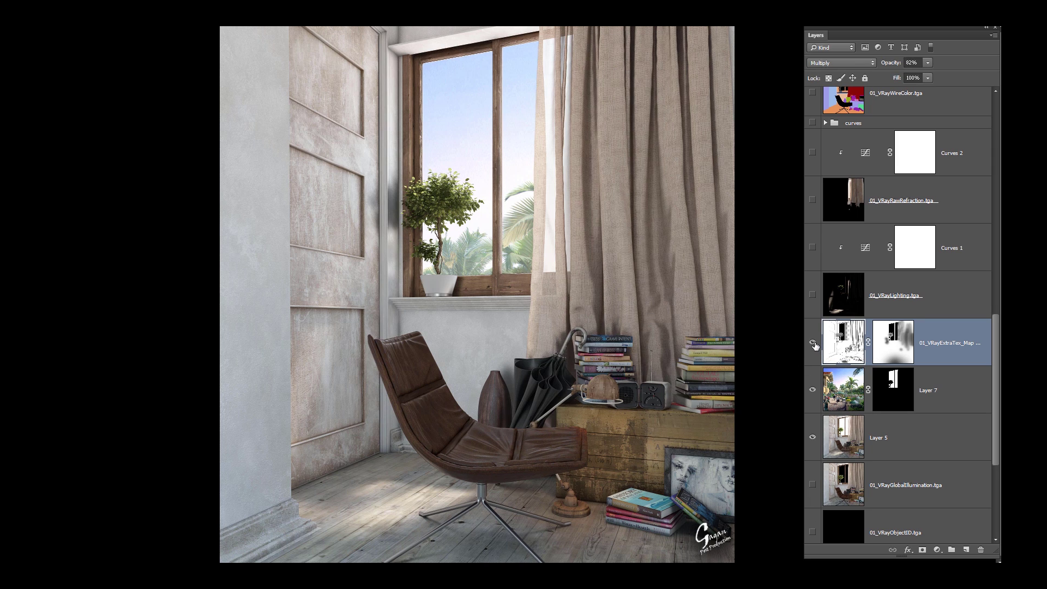
{"action": "left_click", "coordinate": [813, 344]}
{"action": "left_click", "coordinate": [813, 343]}
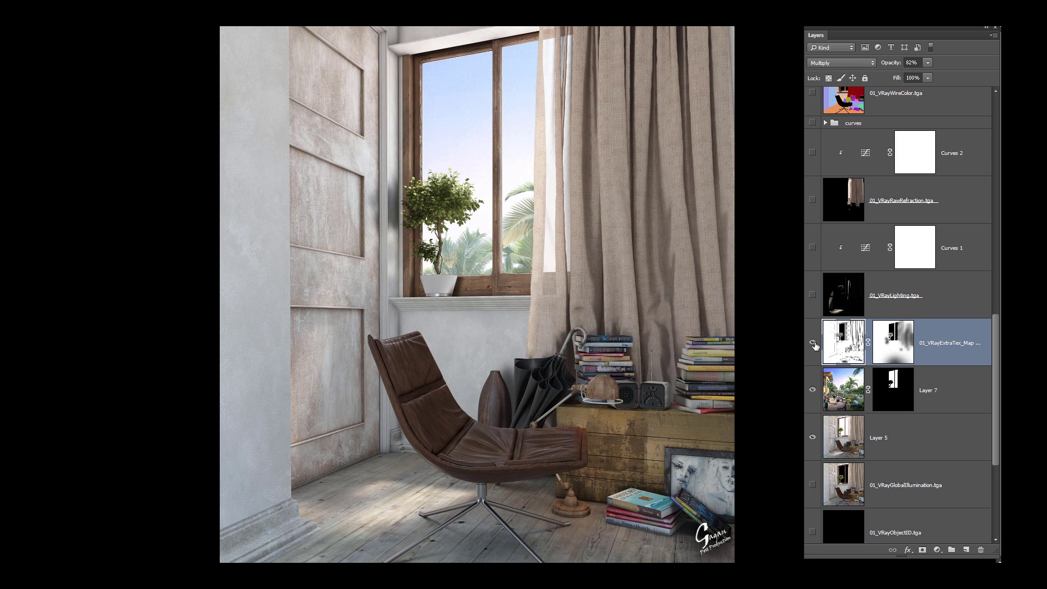
- Show the 01_VRayLighting.tga Screen layer with its clipped Curves 1 adjustment and compare the sunlight with and without them
{"action": "left_click", "coordinate": [839, 297]}
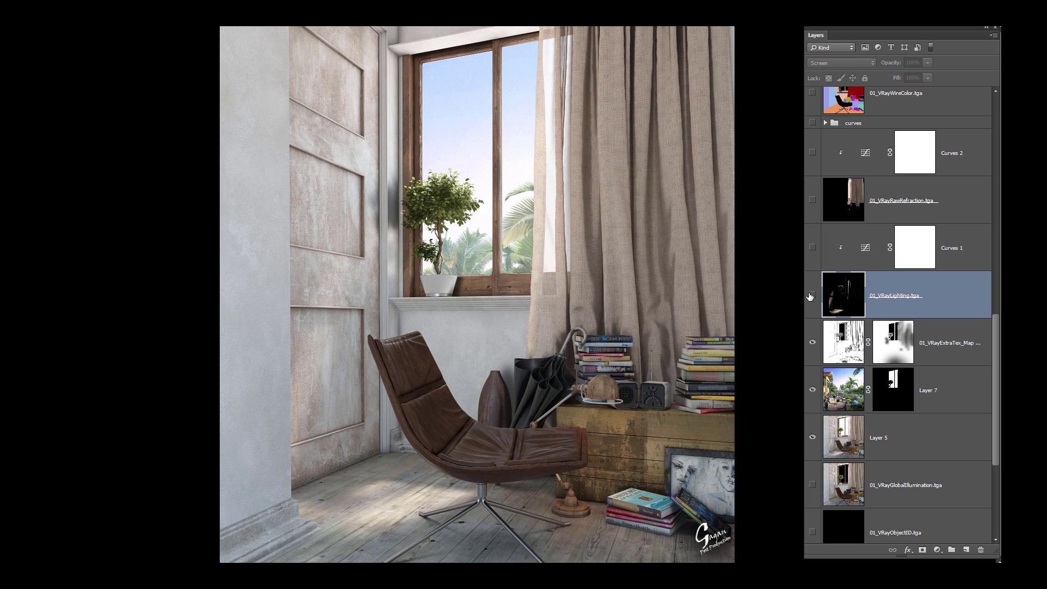
{"action": "left_click", "coordinate": [813, 297]}
{"action": "left_click", "coordinate": [813, 296]}
{"action": "left_click", "coordinate": [813, 297]}
{"action": "left_click", "coordinate": [862, 257]}
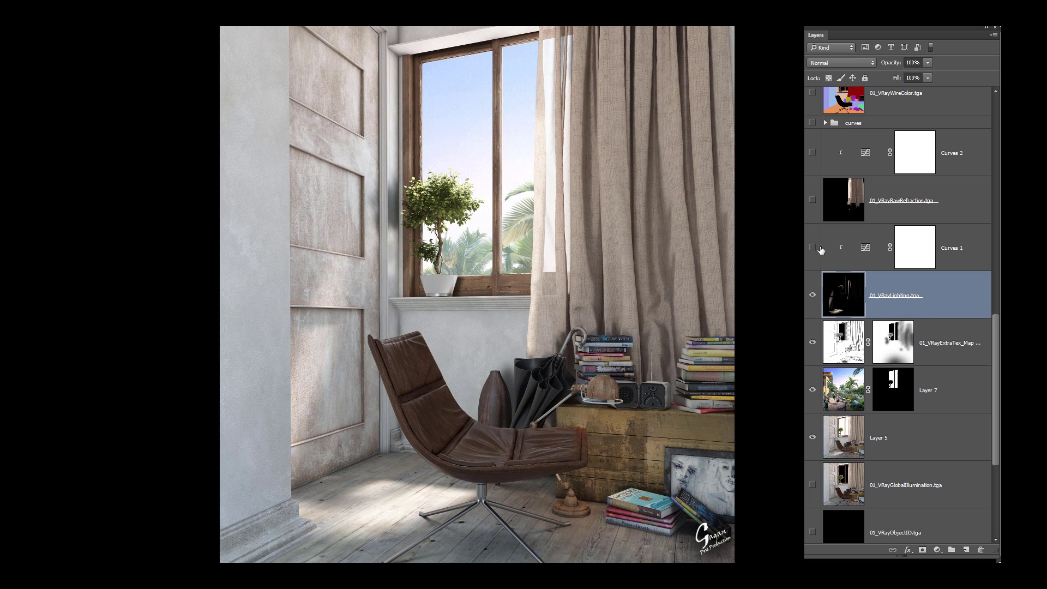
{"action": "left_click", "coordinate": [813, 247]}
{"action": "left_click", "coordinate": [813, 294]}
{"action": "left_click", "coordinate": [813, 295]}
- Open the Curves 1 adjustment above the lighting pass and examine its curves and colour channel choices
{"action": "left_click", "coordinate": [871, 245]}
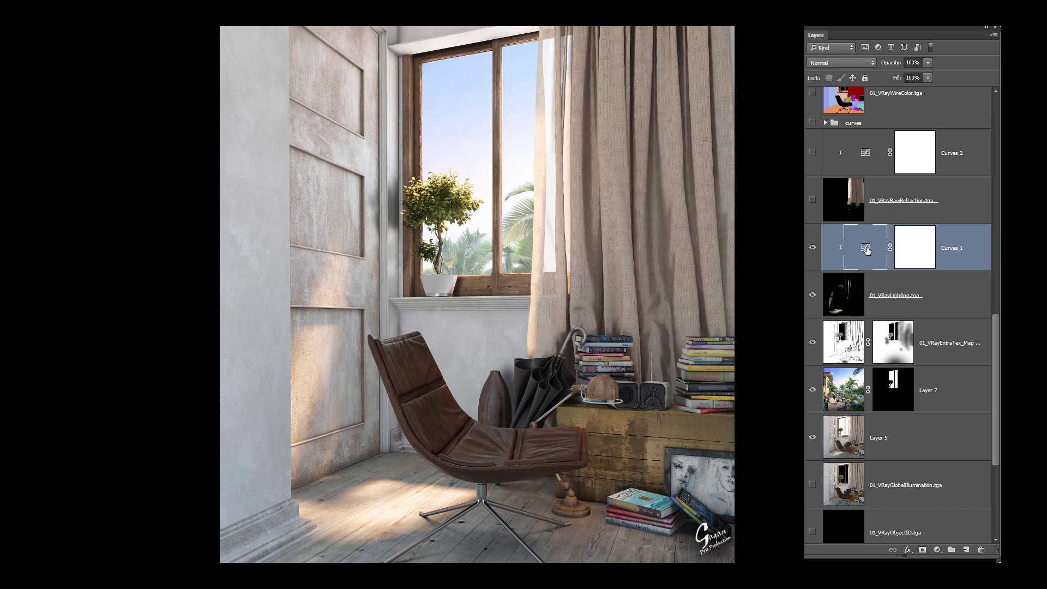
{"action": "left_click_drag", "start_coordinate": [0, 143], "coordinate": [139, 154]}
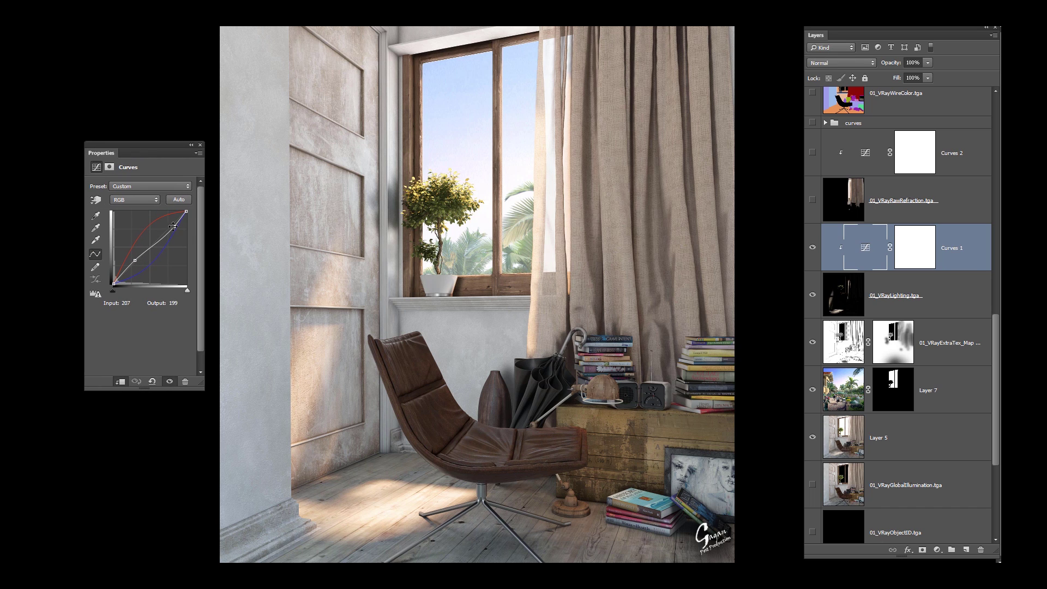
{"action": "left_click", "coordinate": [146, 200]}
{"action": "left_click", "coordinate": [143, 209]}
{"action": "left_click", "coordinate": [139, 200]}
{"action": "left_click", "coordinate": [143, 205]}
- Show the 01_VRayRawRefraction.tga Screen layer and its clipped Curves 2 adjustment, comparing the curtain with and without the pass
{"action": "left_click", "coordinate": [819, 200]}
{"action": "left_click", "coordinate": [812, 201]}
{"action": "left_click", "coordinate": [812, 201]}
{"action": "left_click", "coordinate": [812, 200]}
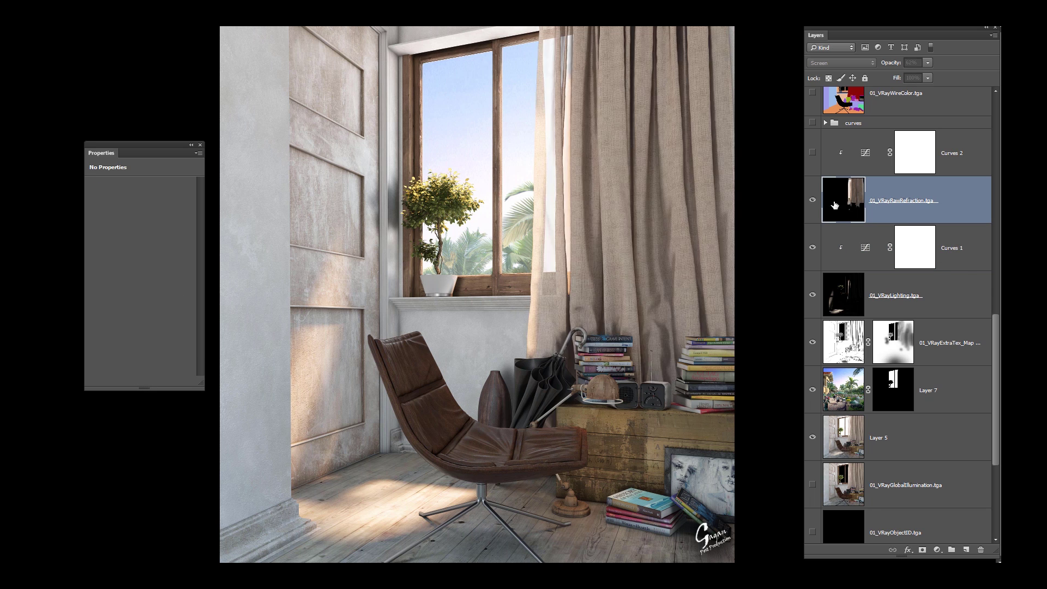
{"action": "scroll", "coordinate": [898, 210], "scroll_direction": "up", "scroll_amount": 1}
{"action": "left_click", "coordinate": [812, 203]}
{"action": "left_click", "coordinate": [812, 250]}
{"action": "left_click", "coordinate": [813, 249]}
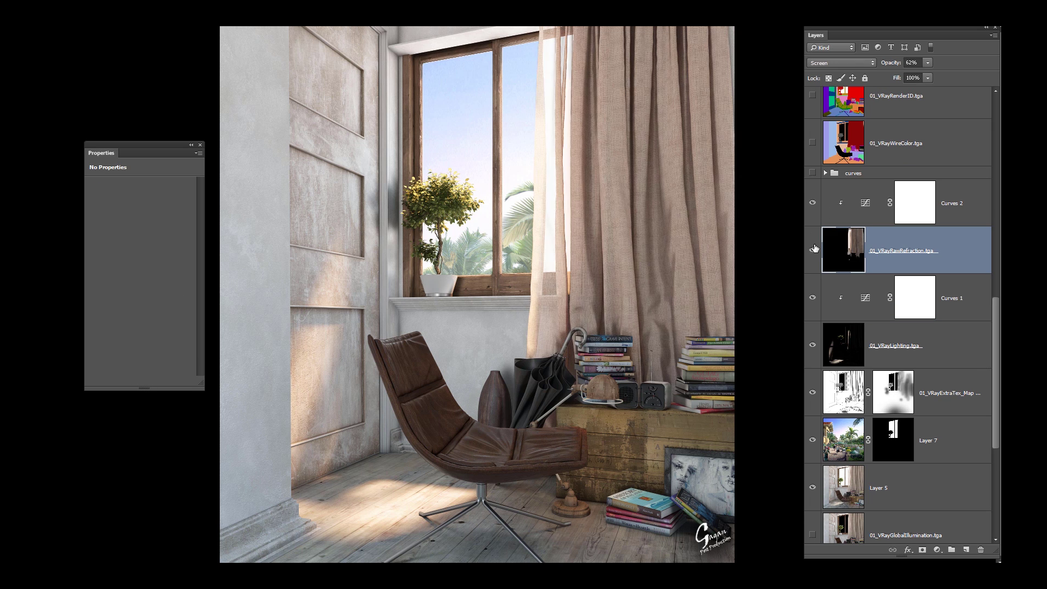
- Show the curves group and switch its visibility repeatedly to compare the image before and after, leaving it visible
{"action": "scroll", "coordinate": [874, 267], "scroll_direction": "up", "scroll_amount": 2}
{"action": "scroll", "coordinate": [867, 280], "scroll_direction": "up", "scroll_amount": 1}
{"action": "left_click", "coordinate": [867, 284]}
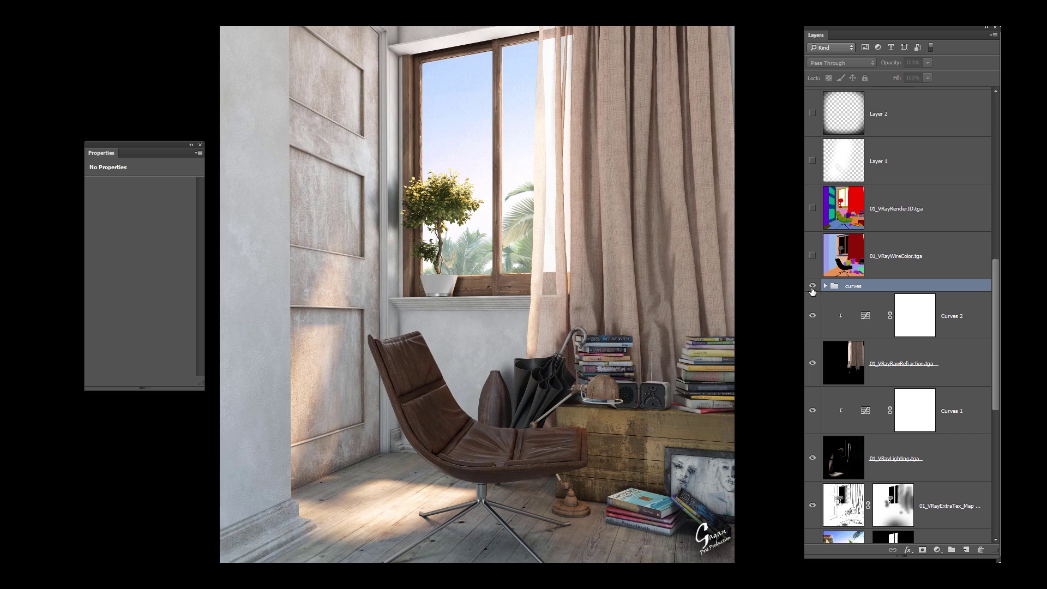
{"action": "left_click", "coordinate": [813, 286]}
{"action": "left_click", "coordinate": [813, 285]}
{"action": "left_click", "coordinate": [812, 287]}
{"action": "left_click", "coordinate": [811, 286]}
{"action": "left_click", "coordinate": [812, 286]}
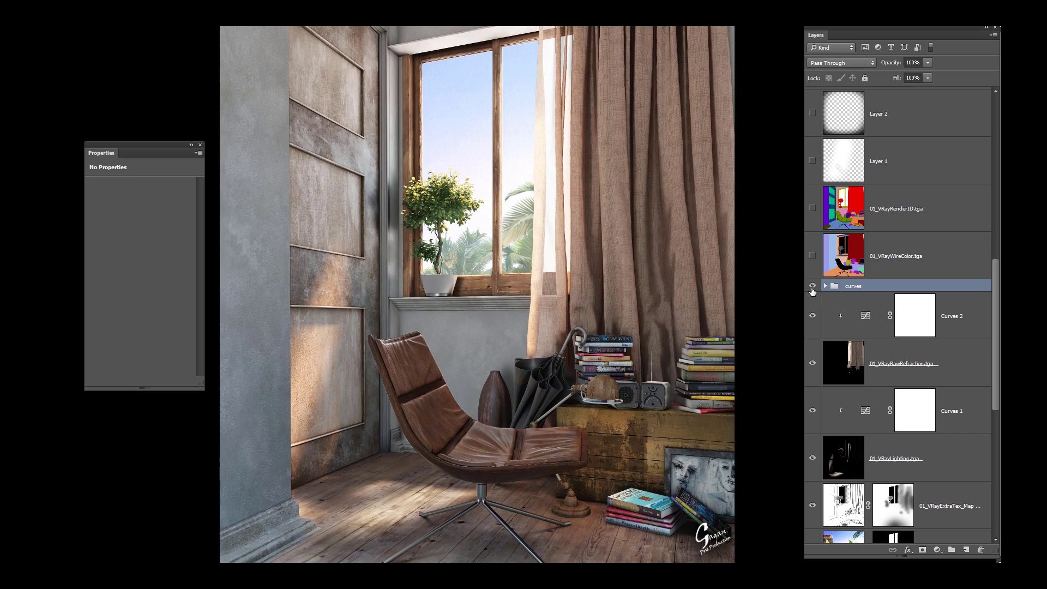
{"action": "left_click", "coordinate": [812, 286]}
{"action": "left_click", "coordinate": [812, 287]}
{"action": "left_click", "coordinate": [812, 286]}
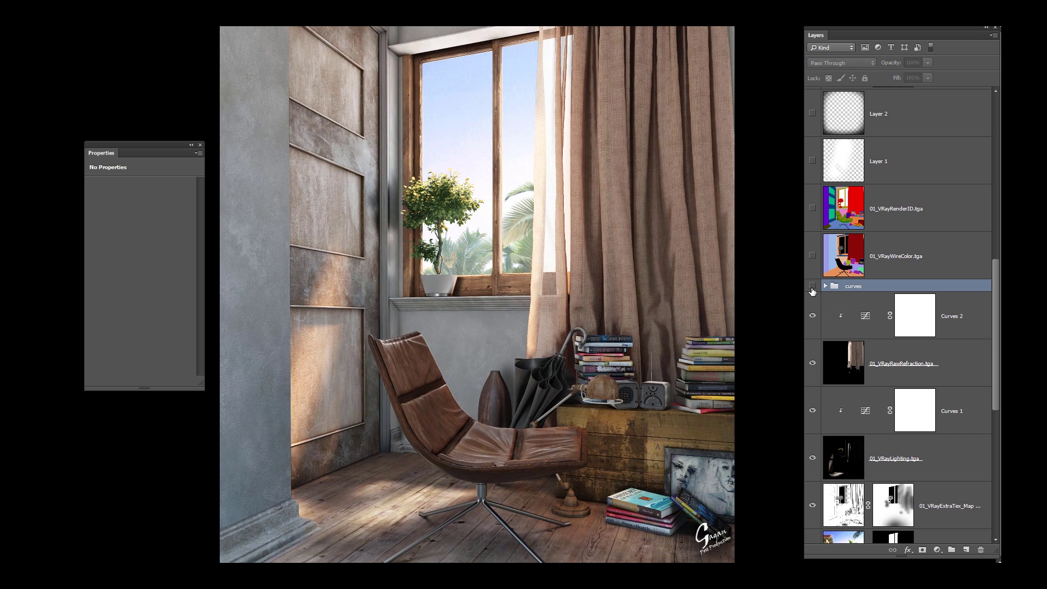
{"action": "left_click", "coordinate": [812, 287]}
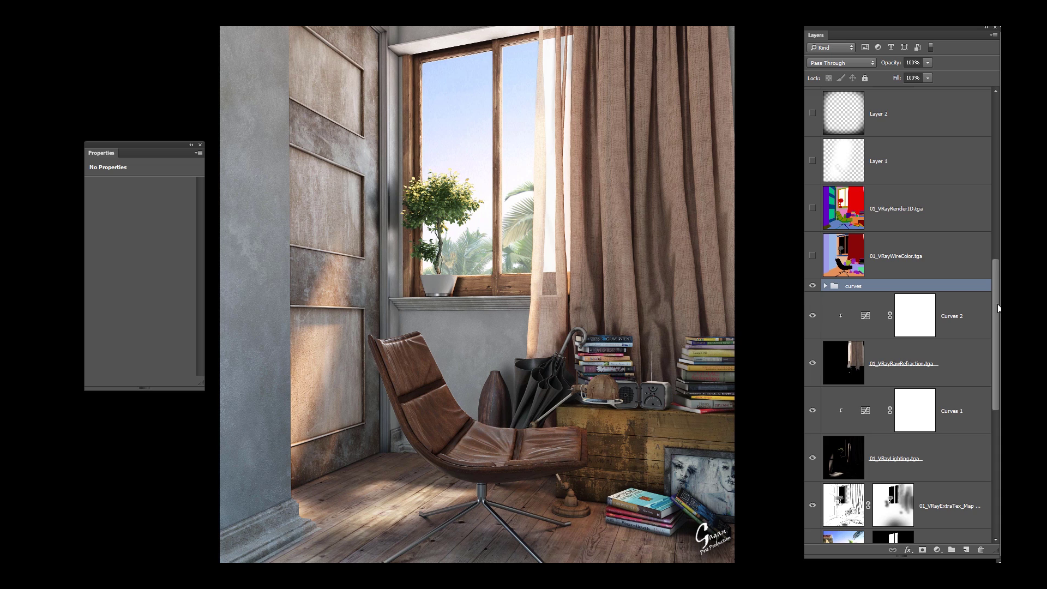
- Expand the curves group and view the Curves 21 layer mask on its own, then return to the image
{"action": "scroll", "coordinate": [872, 327], "scroll_direction": "up", "scroll_amount": 2}
{"action": "left_click", "coordinate": [825, 389]}
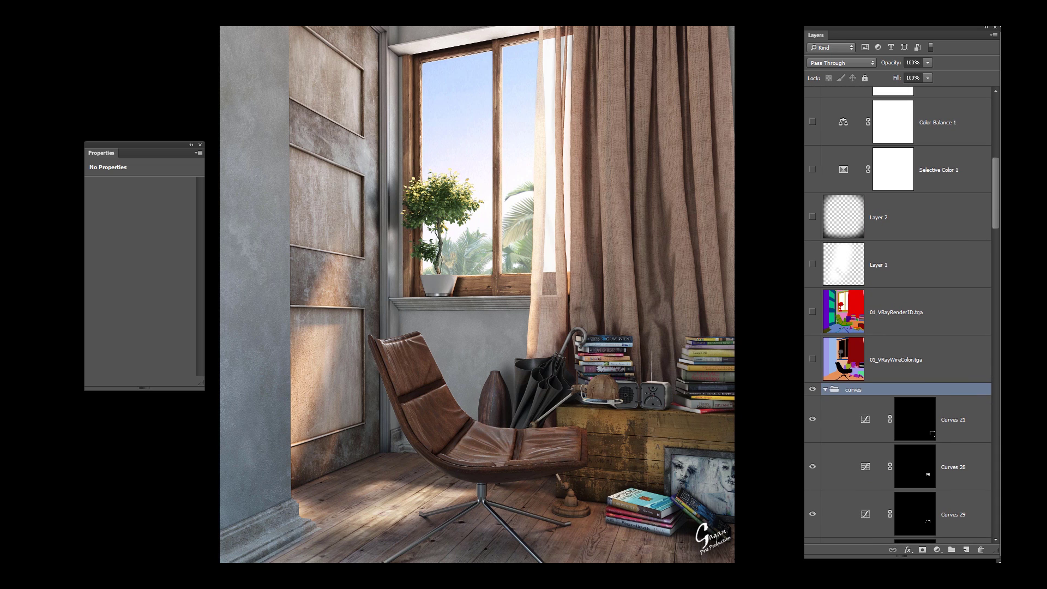
{"action": "left_click_drag", "start_coordinate": [992, 212], "coordinate": [990, 236]}
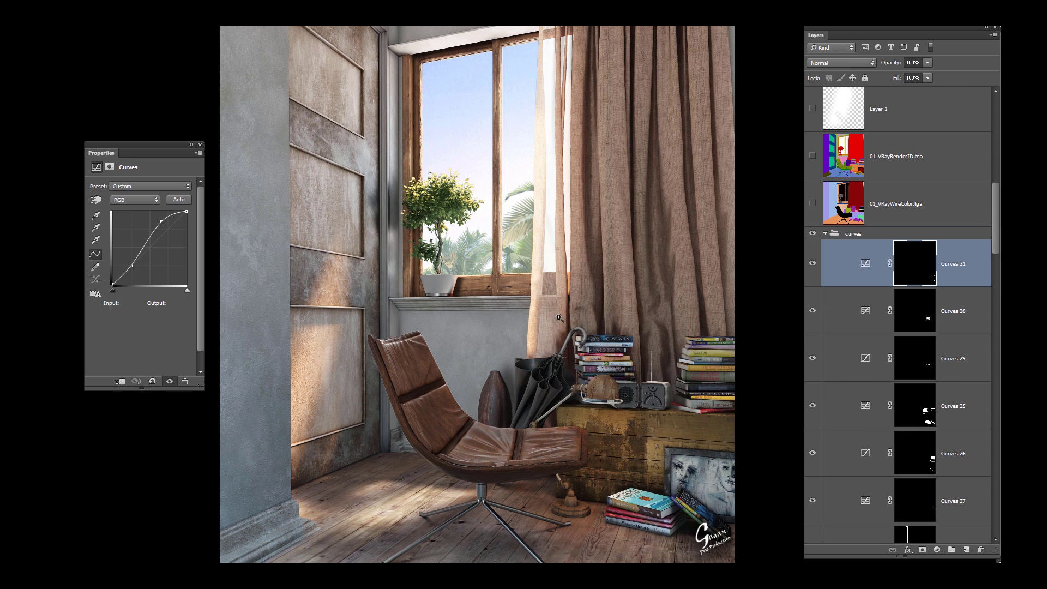
{"action": "left_click", "coordinate": [919, 271], "text": "alt"}
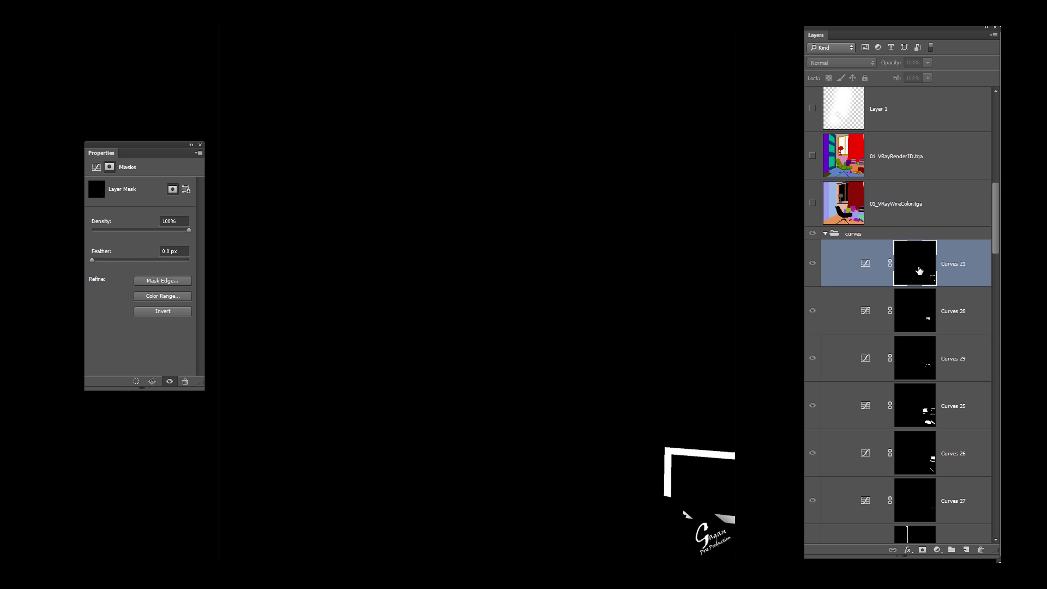
{"action": "left_click", "coordinate": [919, 271], "text": "alt"}
- Move the upper point of the Curves 21 curve to input 144, output 195, and collapse the curves group
{"action": "left_click", "coordinate": [865, 279]}
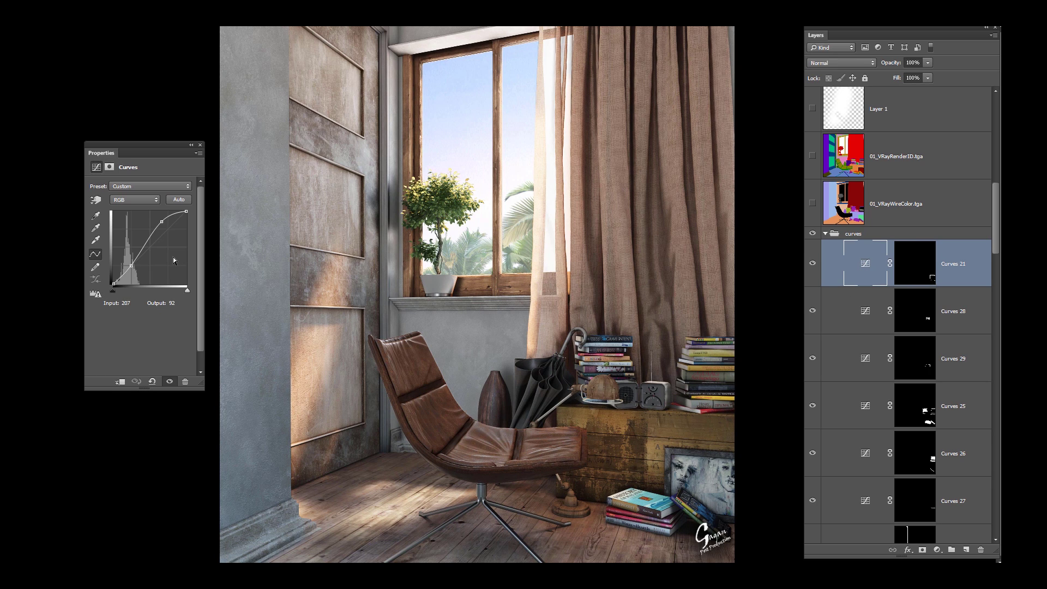
{"action": "left_click_drag", "start_coordinate": [158, 222], "coordinate": [154, 224]}
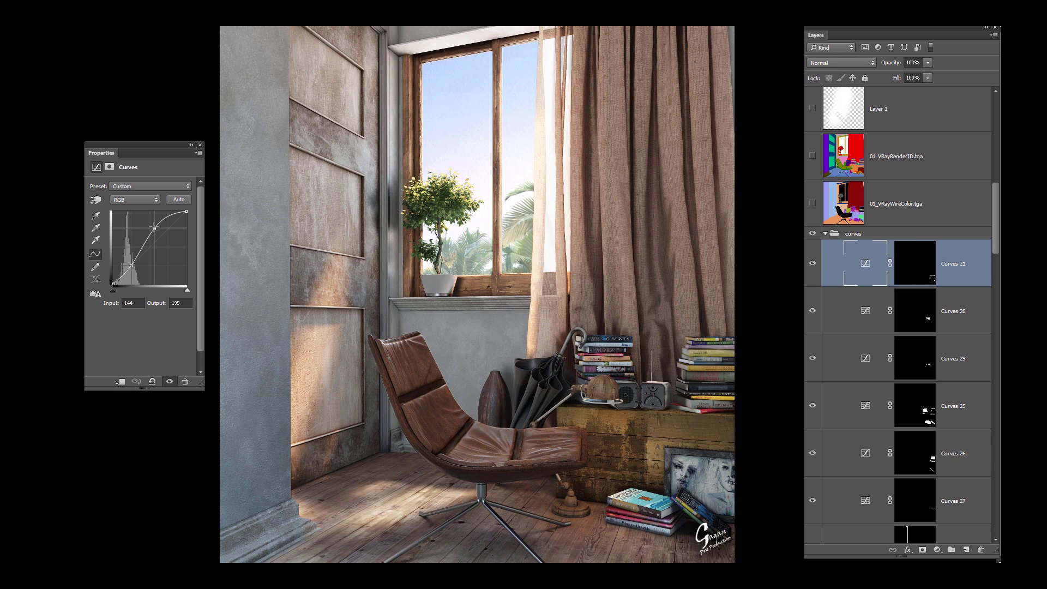
{"action": "left_click", "coordinate": [825, 233]}
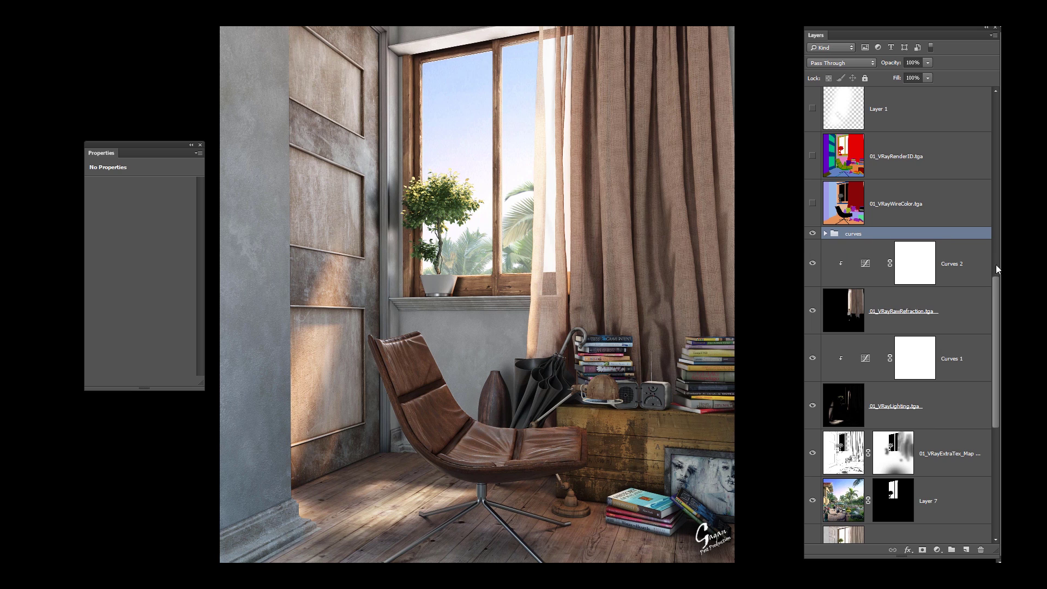
- Preview the effect of Layer 1 by briefly showing and hiding it
{"action": "scroll", "coordinate": [997, 269], "scroll_direction": "up", "scroll_amount": 3}
{"action": "left_click", "coordinate": [831, 268]}
{"action": "left_click", "coordinate": [811, 268]}
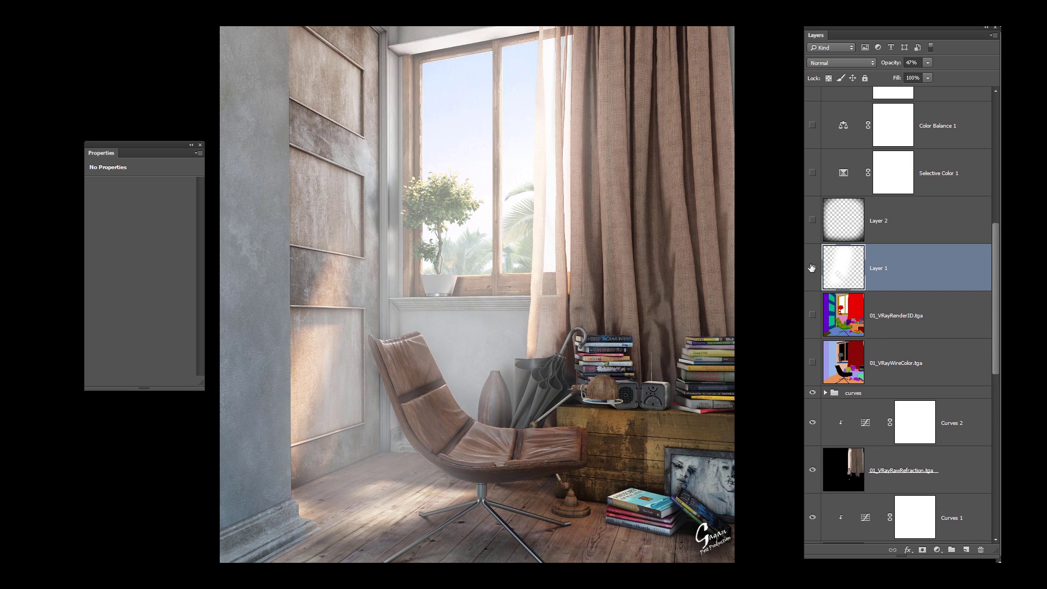
{"action": "left_click", "coordinate": [812, 268]}
- Expand the curves group and examine the masks and curve settings of Curves 14 and Curves 13
{"action": "left_click", "coordinate": [825, 392]}
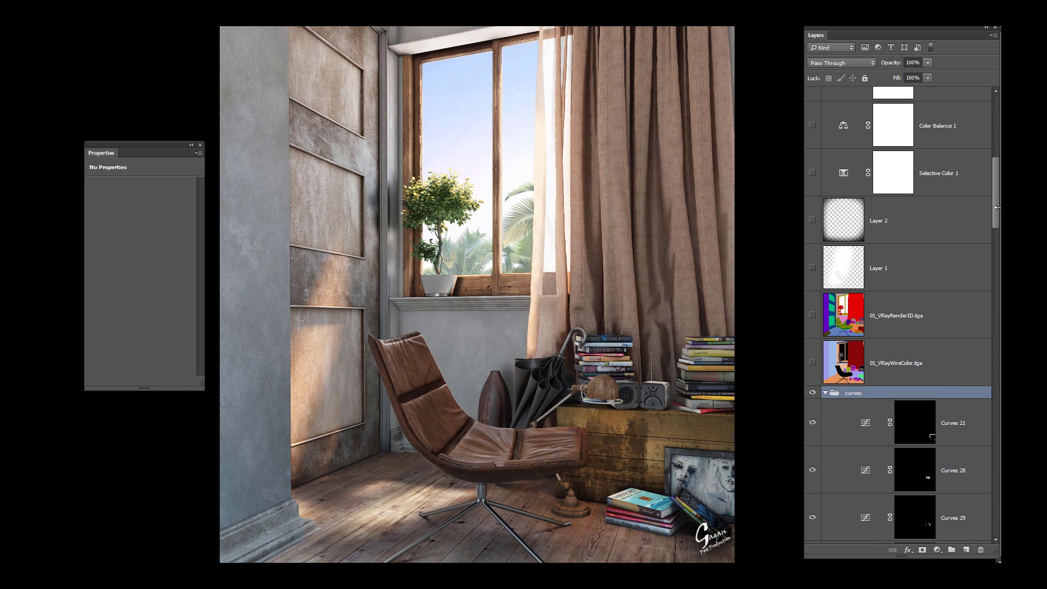
{"action": "scroll", "coordinate": [981, 245], "scroll_direction": "down", "scroll_amount": 15}
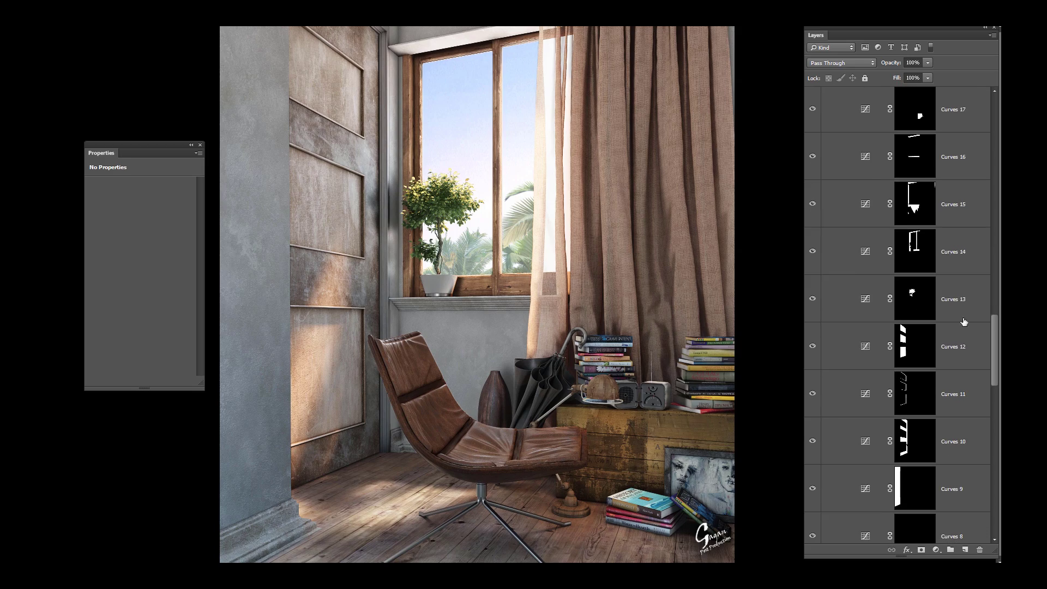
{"action": "left_click", "coordinate": [916, 252], "text": "alt"}
{"action": "left_click", "coordinate": [866, 251]}
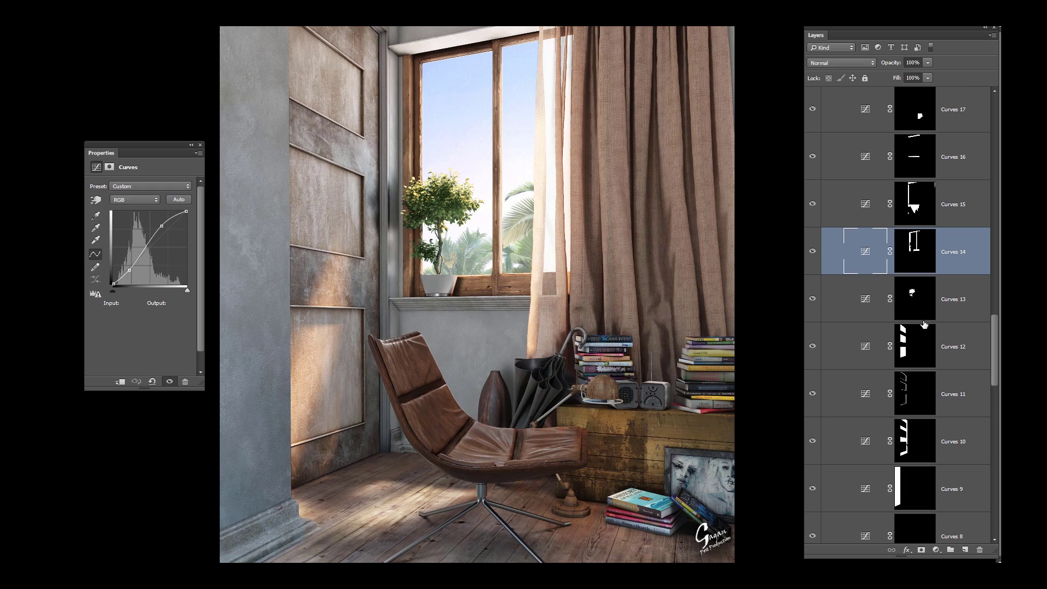
{"action": "left_click", "coordinate": [928, 304]}
{"action": "left_click", "coordinate": [927, 303], "text": "alt"}
{"action": "left_click", "coordinate": [876, 303]}
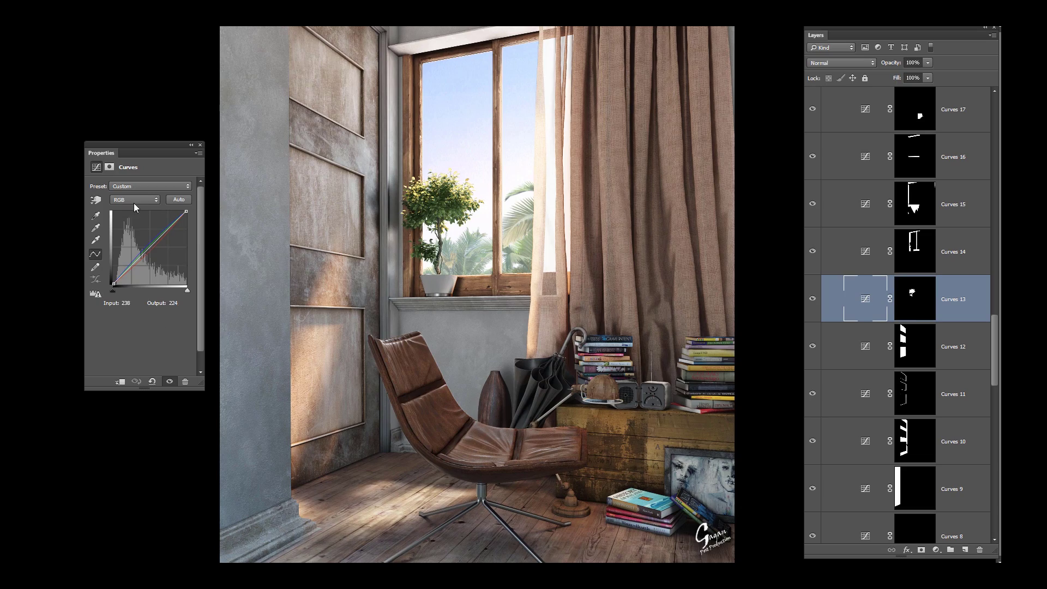
- Check the Curves 12 layer mask for the door panels and collapse the curves group
{"action": "left_click", "coordinate": [910, 344]}
{"action": "left_click", "coordinate": [910, 344], "text": "alt"}
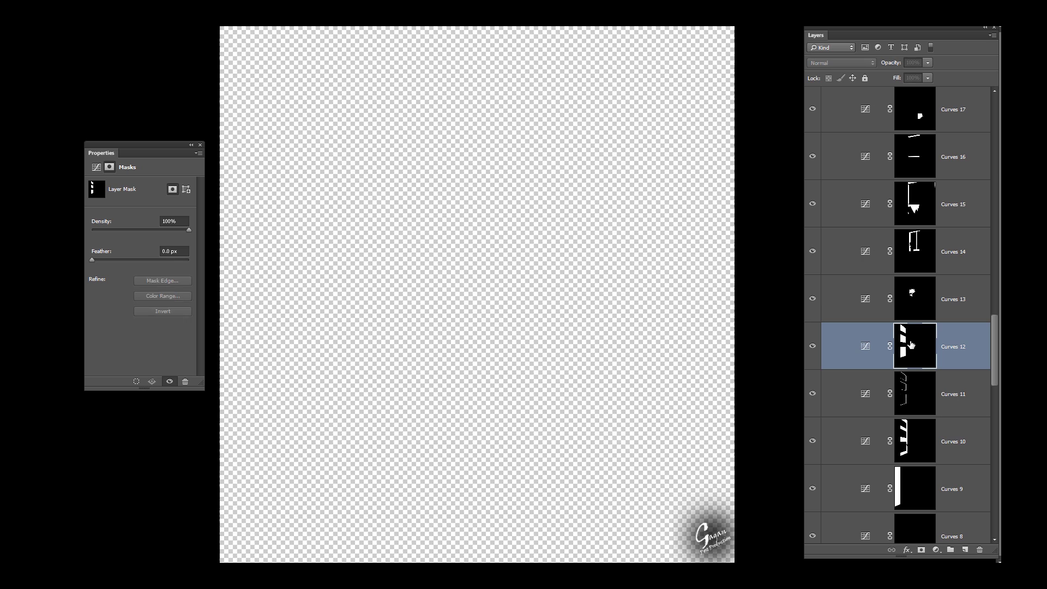
{"action": "left_click", "coordinate": [909, 344], "text": "alt"}
{"action": "left_click_drag", "start_coordinate": [994, 365], "coordinate": [995, 252]}
{"action": "scroll", "coordinate": [851, 331], "scroll_direction": "up", "scroll_amount": 5}
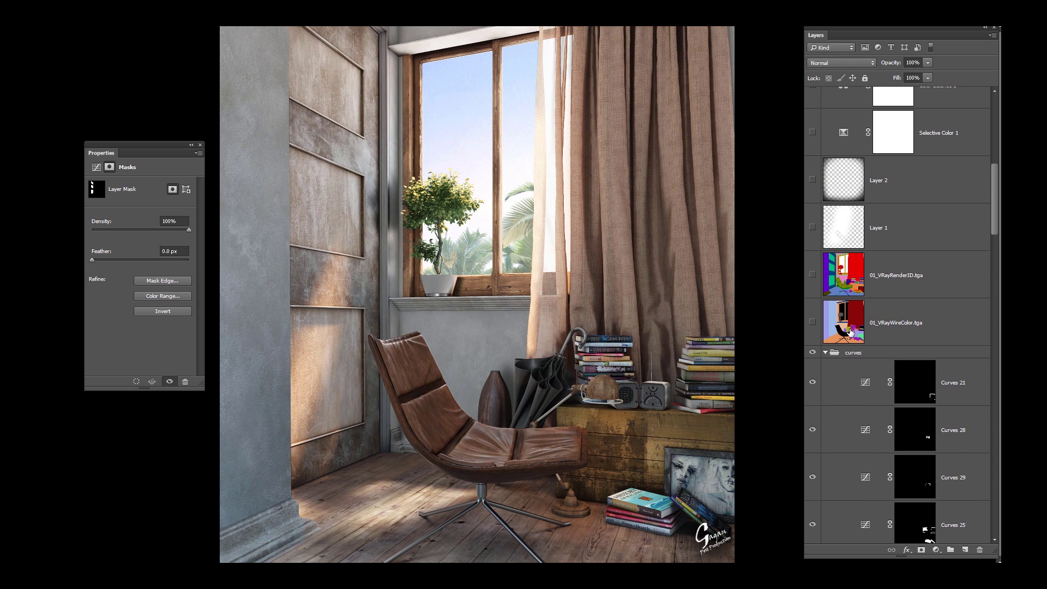
{"action": "left_click", "coordinate": [825, 353]}
- Show the Layer 1 haze, switching it on and off to compare its effect, and leave it visible
{"action": "scroll", "coordinate": [848, 334], "scroll_direction": "up", "scroll_amount": 2}
{"action": "left_click", "coordinate": [848, 335]}
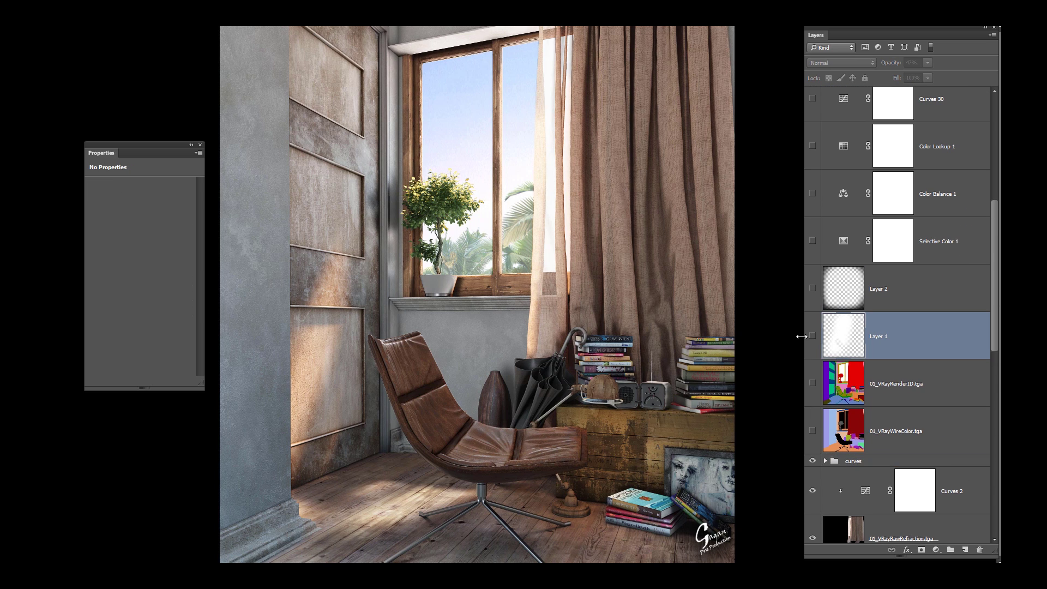
{"action": "left_click", "coordinate": [813, 338]}
{"action": "left_click", "coordinate": [812, 338]}
{"action": "left_click", "coordinate": [812, 338]}
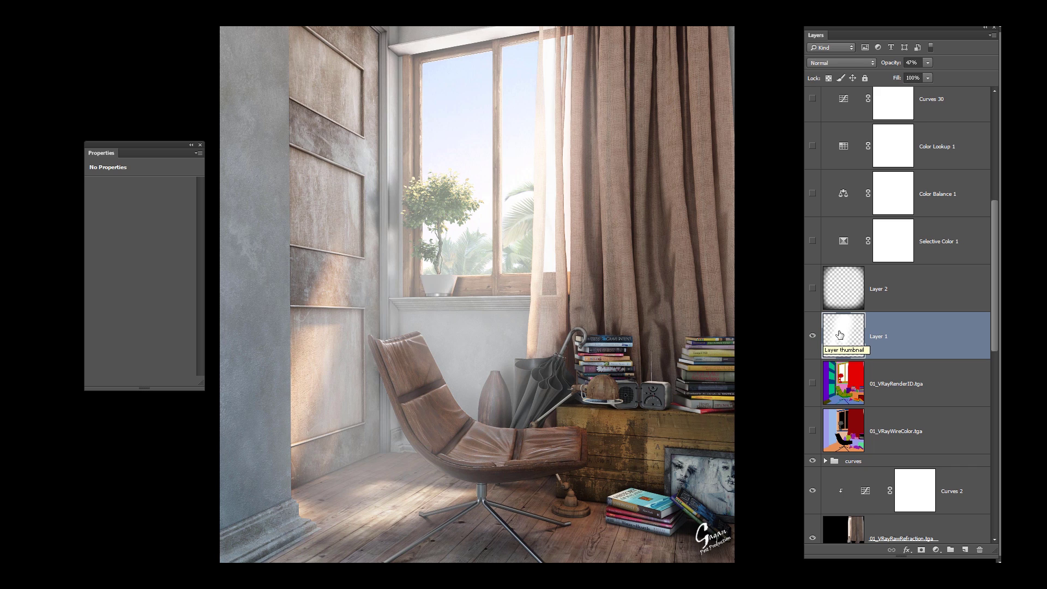
{"action": "left_click", "coordinate": [812, 336]}
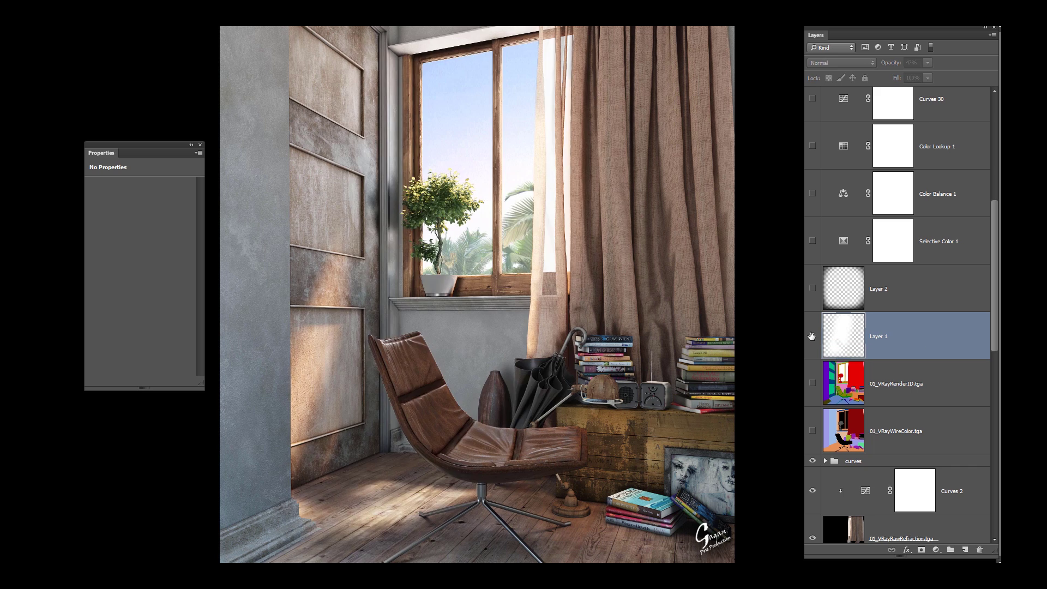
{"action": "left_click", "coordinate": [812, 335]}
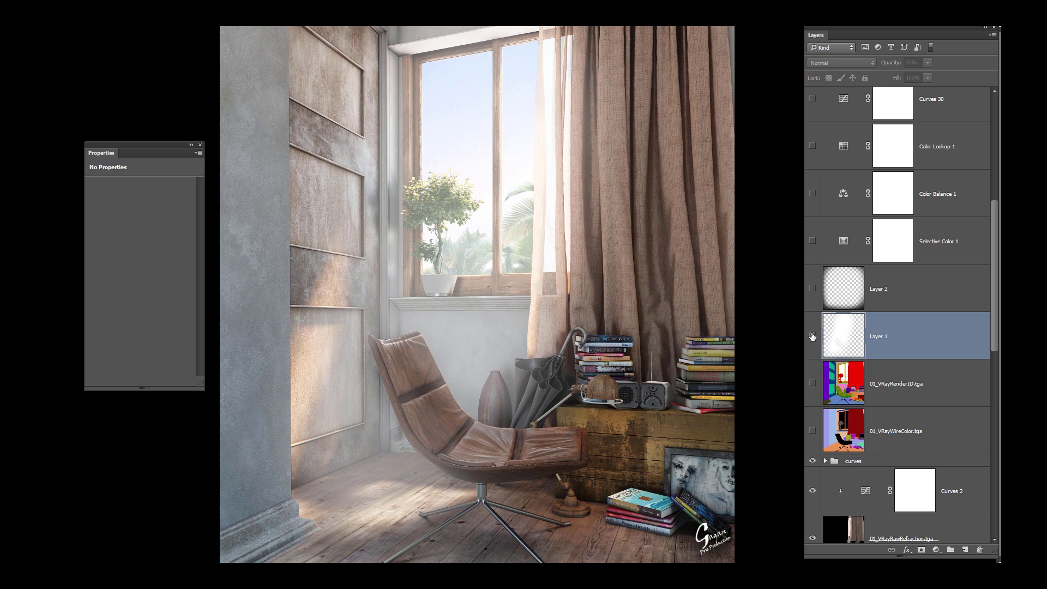
{"action": "left_click", "coordinate": [812, 336]}
{"action": "left_click", "coordinate": [812, 336]}
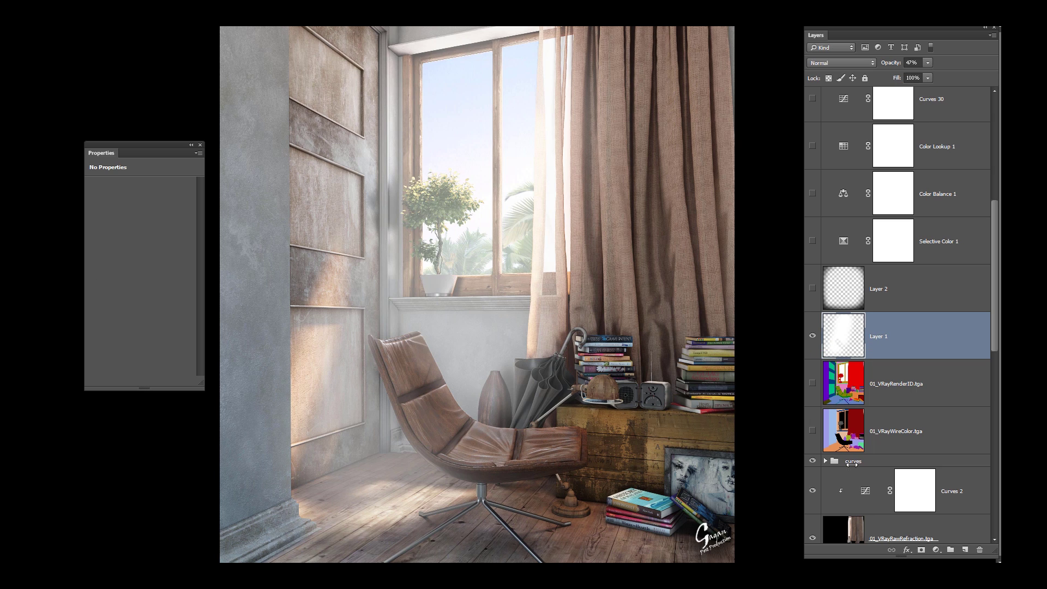
- Add a new layer above Layer 1 and paint soft white haze from the window down across the chair with a large brush
{"action": "left_click", "coordinate": [966, 551]}
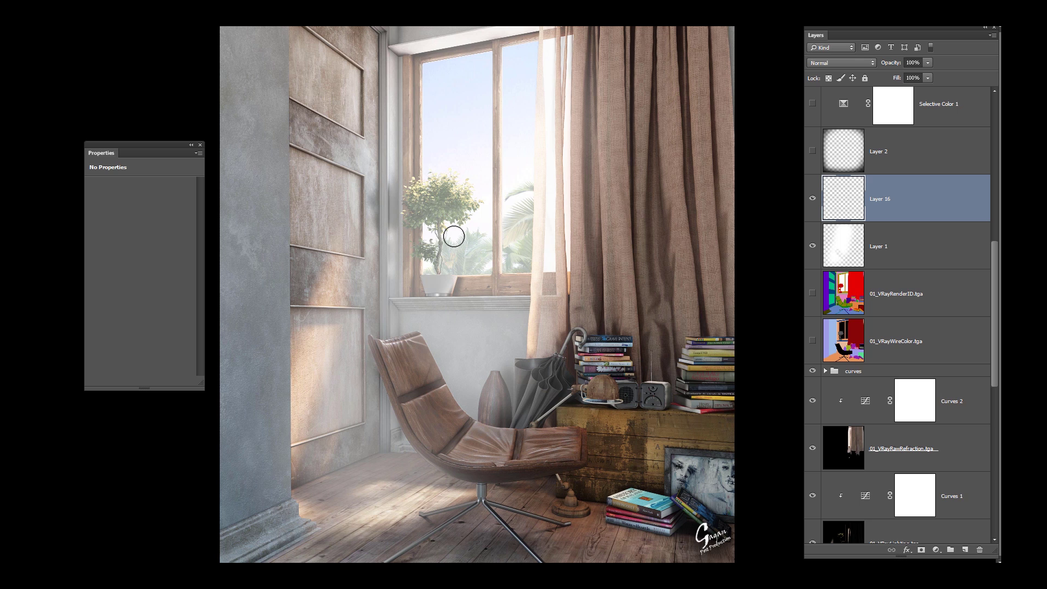
{"action": "key", "text": "bracketright"}
{"action": "key", "text": "bracketright"}
{"action": "key", "text": "bracketright"}
{"action": "key", "text": "bracketright"}
{"action": "key", "text": "bracketright"}
{"action": "key", "text": "bracketright"}
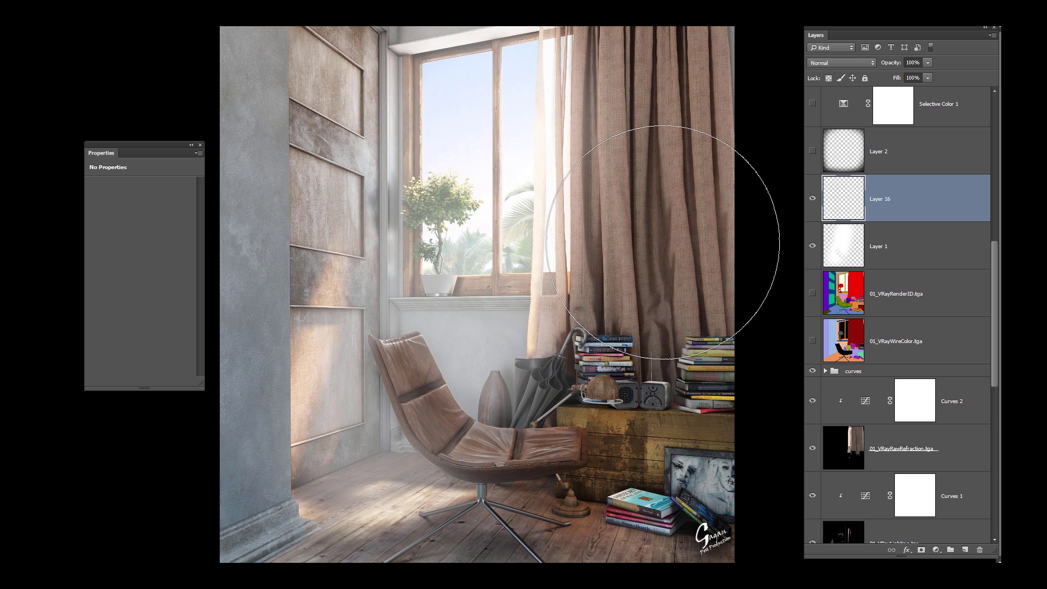
{"action": "key", "text": "bracketleft"}
{"action": "key", "text": "bracketleft"}
{"action": "key", "text": "bracketleft"}
{"action": "left_click", "coordinate": [476, 162]}
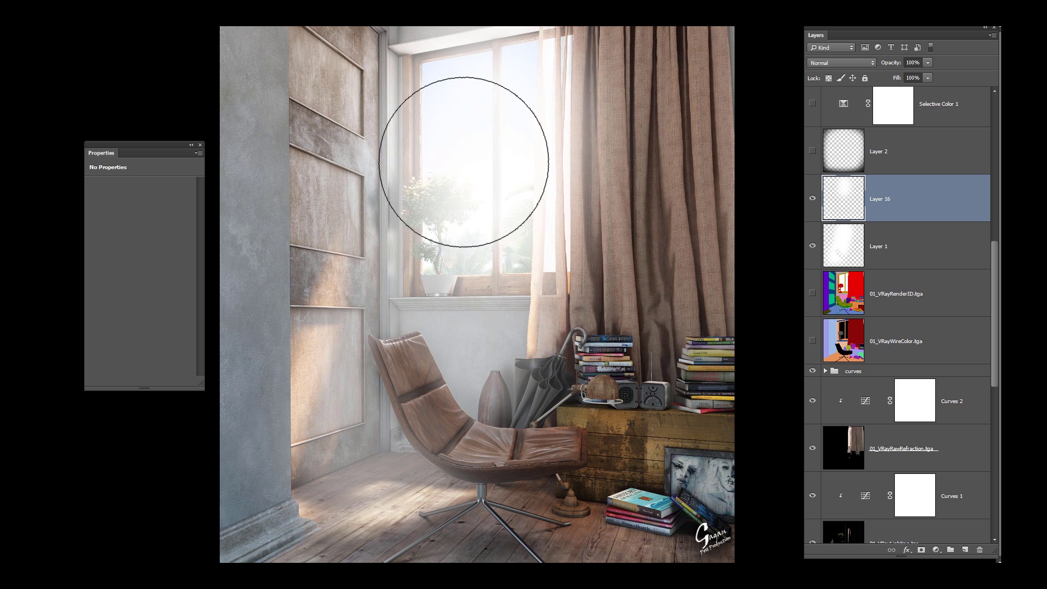
{"action": "mouse_move", "coordinate": [464, 162]}
{"action": "left_mouse_down"}
{"action": "mouse_move", "coordinate": [440, 347]}
{"action": "mouse_move", "coordinate": [394, 448]}
{"action": "mouse_move", "coordinate": [370, 453]}
{"action": "mouse_move", "coordinate": [480, 185]}
{"action": "mouse_move", "coordinate": [478, 113]}
{"action": "mouse_move", "coordinate": [389, 404]}
{"action": "left_mouse_up"}
- Set the painted haze layer to Screen blending at 34% opacity and compare the image with and without it
{"action": "left_click", "coordinate": [857, 62]}
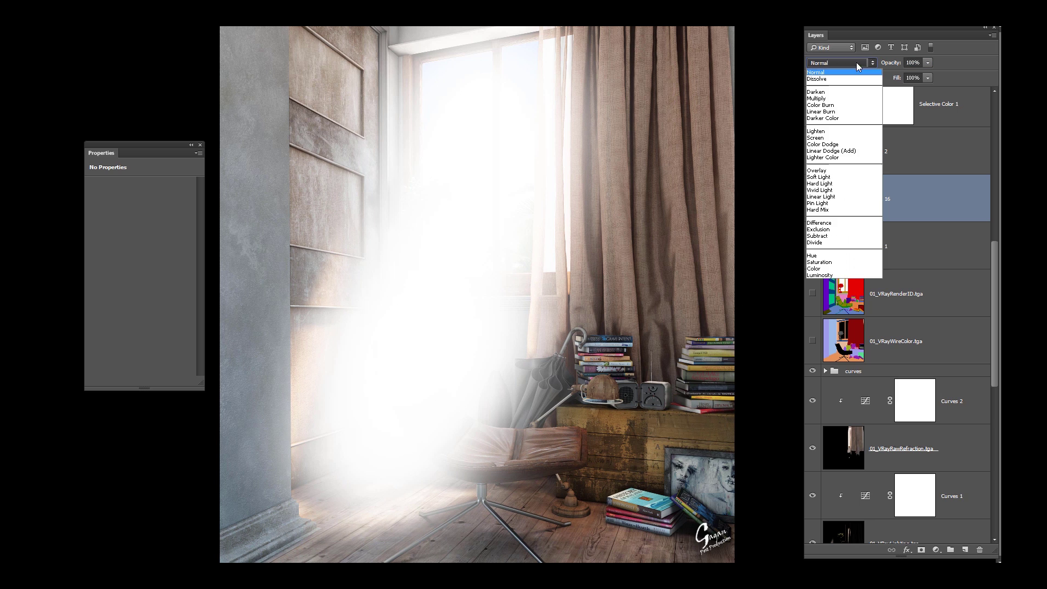
{"action": "left_click", "coordinate": [833, 138]}
{"action": "left_click_drag", "start_coordinate": [890, 63], "coordinate": [855, 69]}
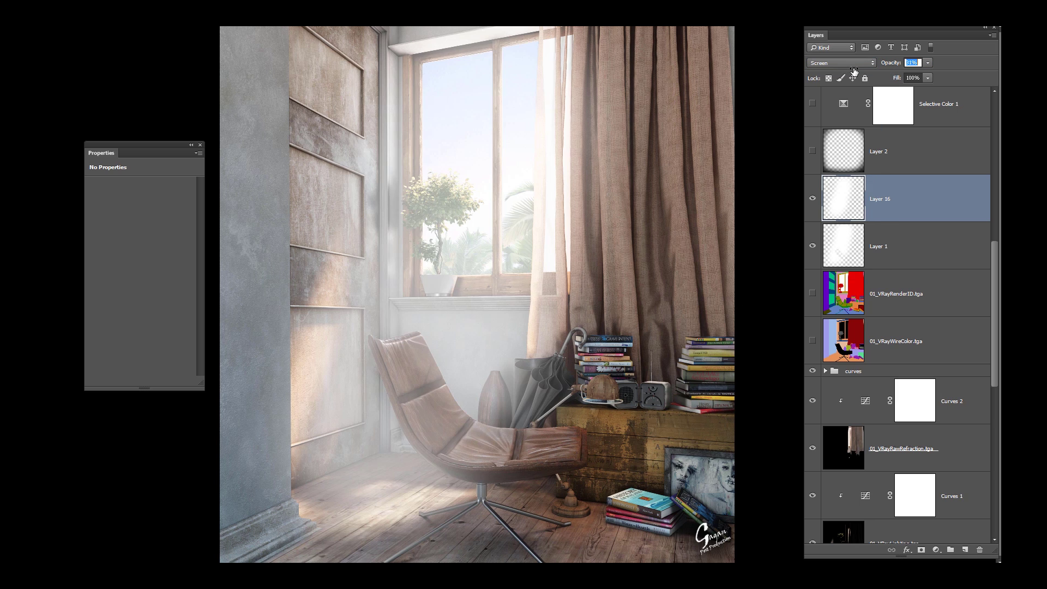
{"action": "left_click", "coordinate": [813, 203]}
{"action": "left_click", "coordinate": [812, 201]}
{"action": "scroll", "coordinate": [917, 339], "scroll_direction": "down", "scroll_amount": 1}
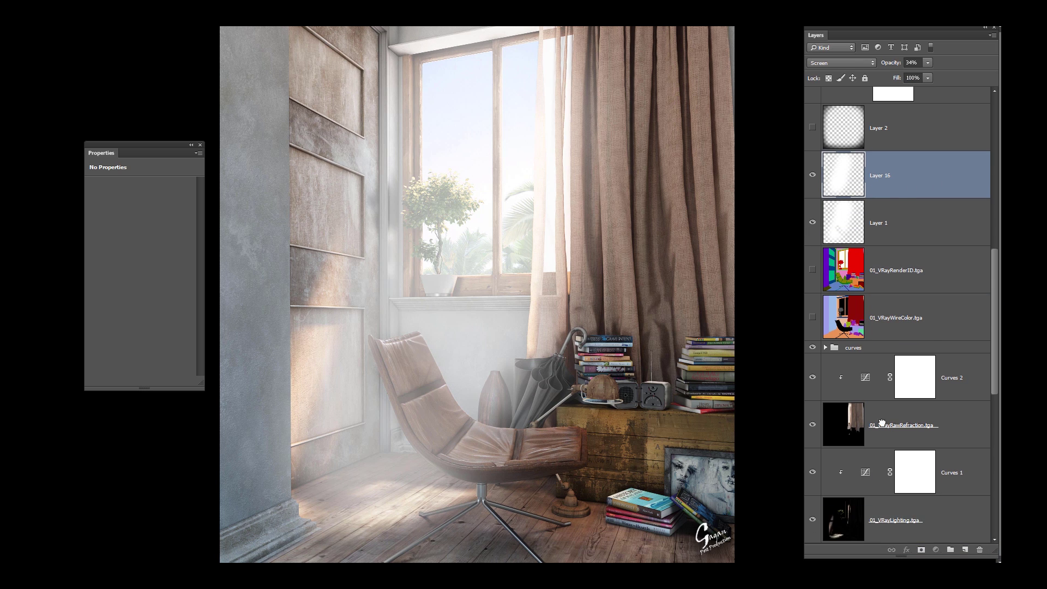
- Delete the extra painted haze layer, Layer 16, and turn on the Layer 2 vignette after comparing the image with and without it
{"action": "key", "text": "Delete"}
{"action": "scroll", "coordinate": [836, 330], "scroll_direction": "up", "scroll_amount": 10}
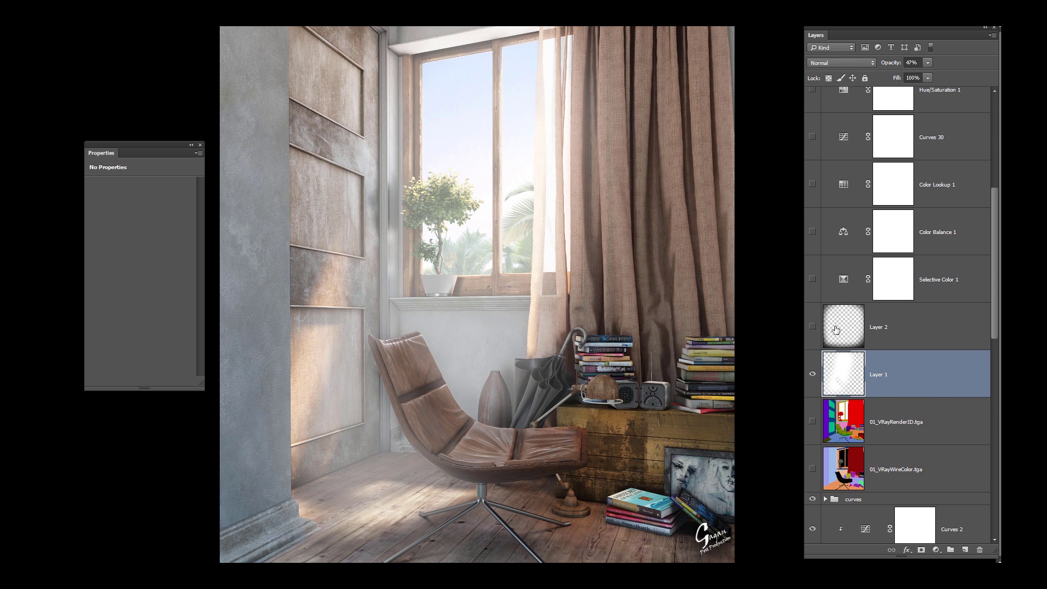
{"action": "left_click", "coordinate": [836, 330]}
{"action": "left_click", "coordinate": [812, 326]}
{"action": "left_click", "coordinate": [812, 327]}
{"action": "double_click", "coordinate": [812, 326]}
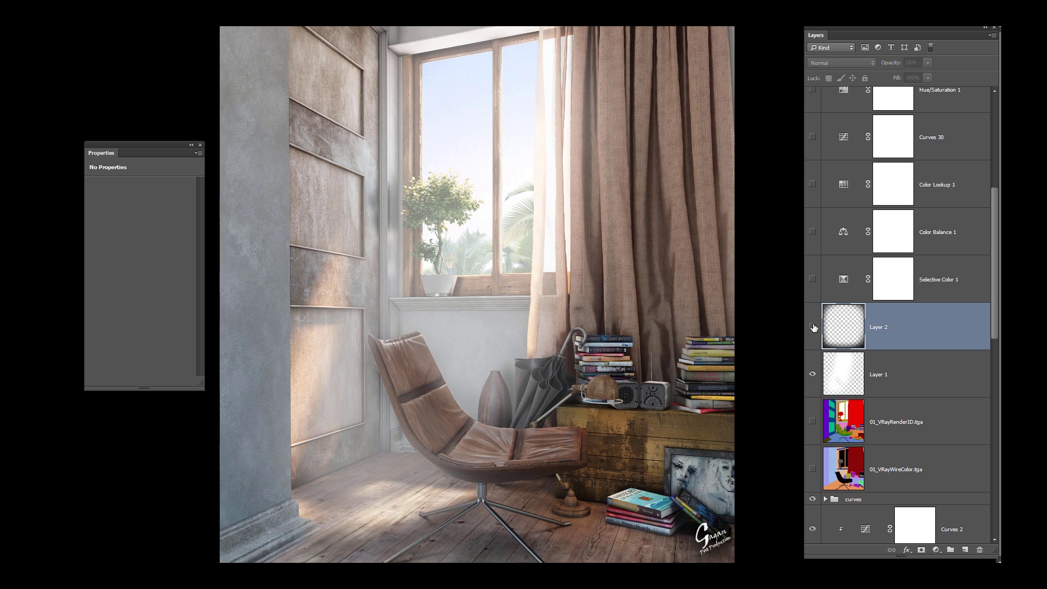
{"action": "left_click", "coordinate": [813, 326]}
{"action": "scroll", "coordinate": [836, 384], "scroll_direction": "up", "scroll_amount": 5}
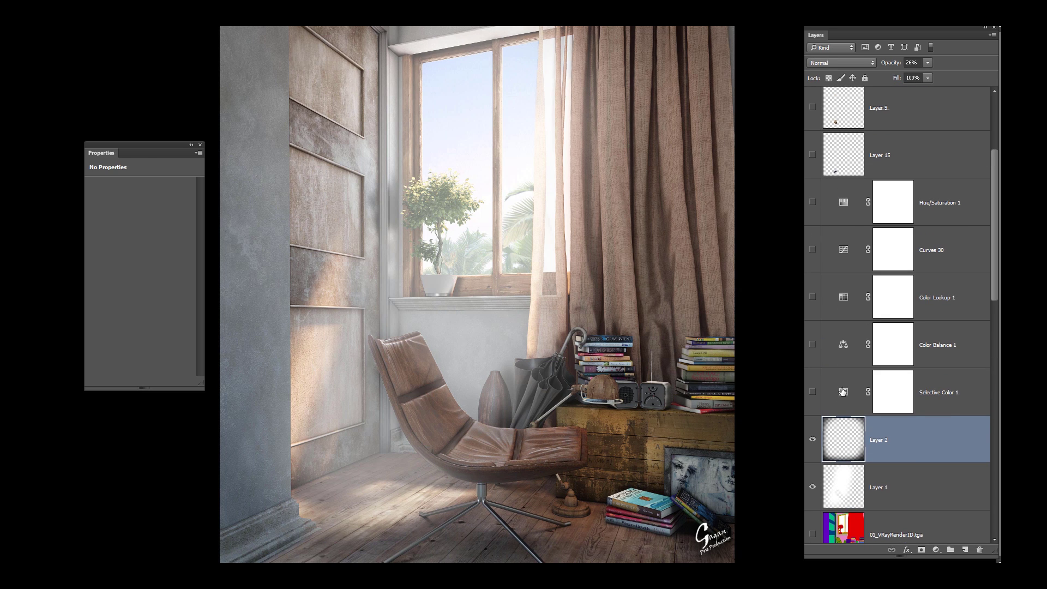
- Review the Selective Color 1 adjustment's settings for the Reds, Yellows and Blues
{"action": "left_click", "coordinate": [843, 392]}
{"action": "scroll", "coordinate": [853, 399], "scroll_direction": "up", "scroll_amount": 1}
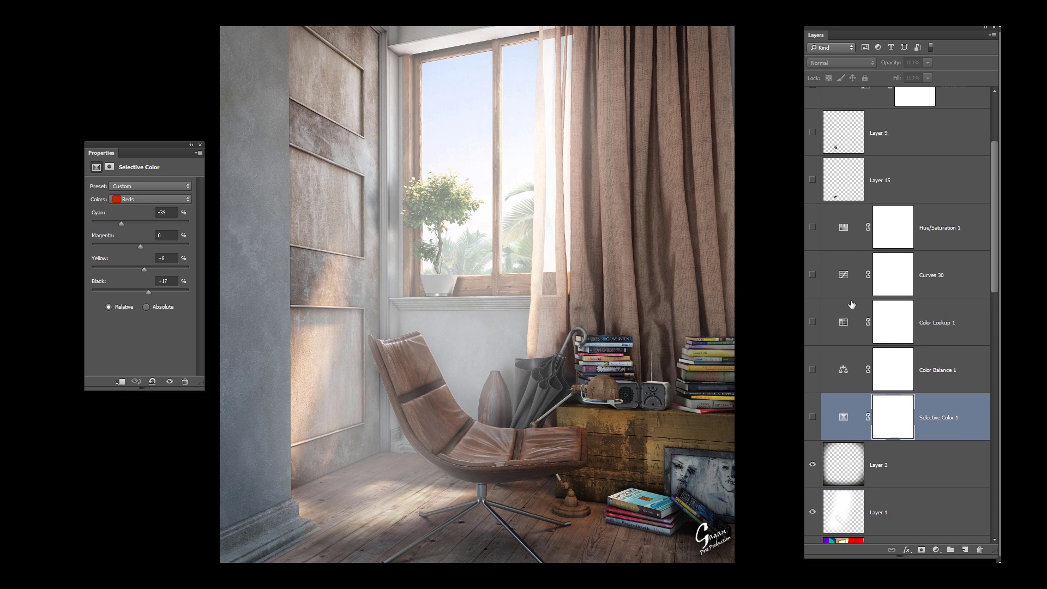
{"action": "scroll", "coordinate": [844, 394], "scroll_direction": "down", "scroll_amount": 2}
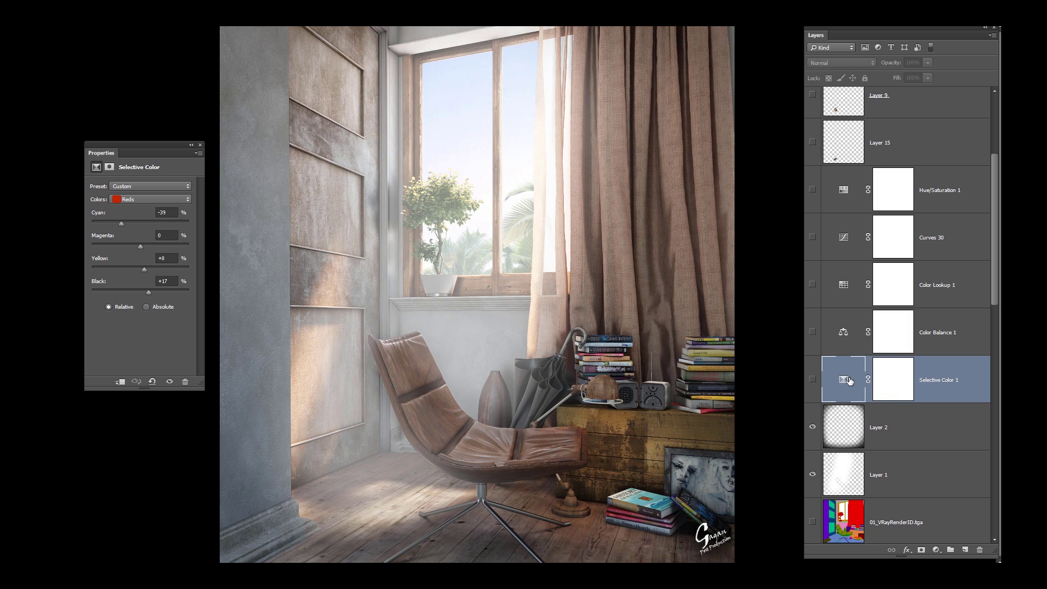
{"action": "left_click", "coordinate": [843, 380]}
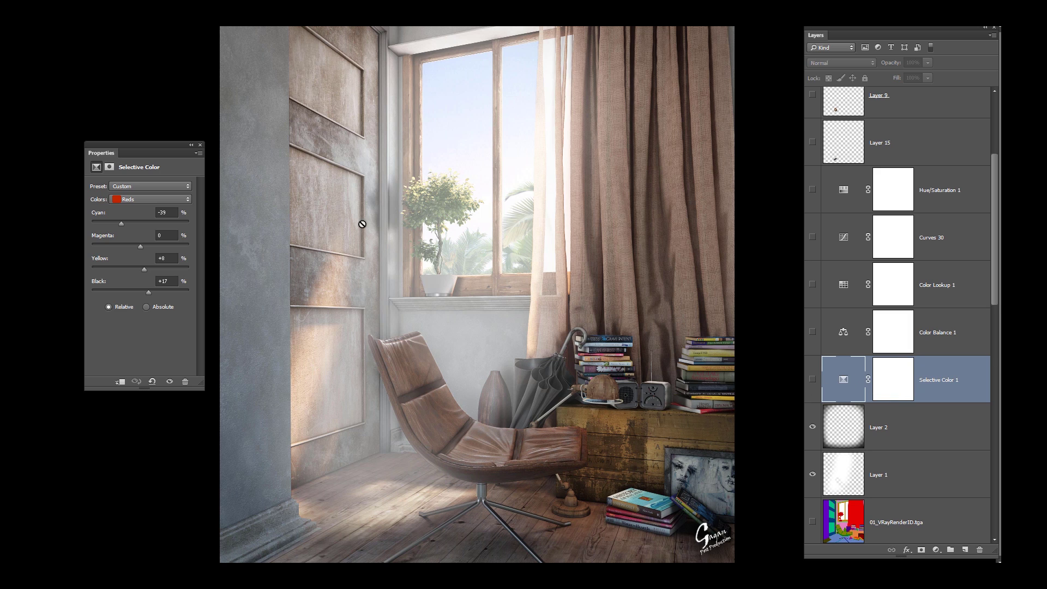
{"action": "left_click", "coordinate": [132, 200]}
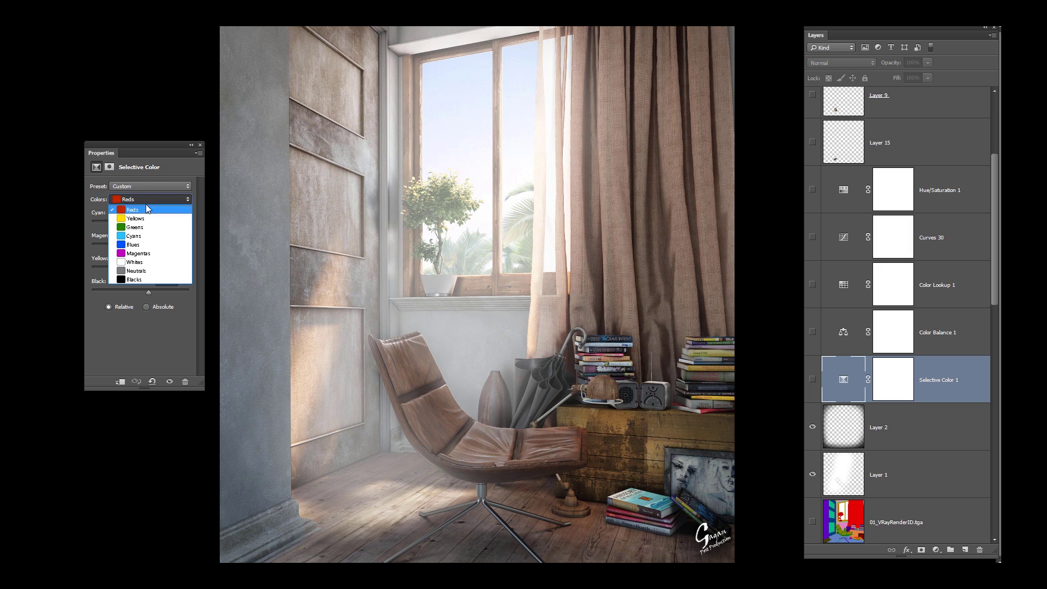
{"action": "left_click", "coordinate": [145, 218]}
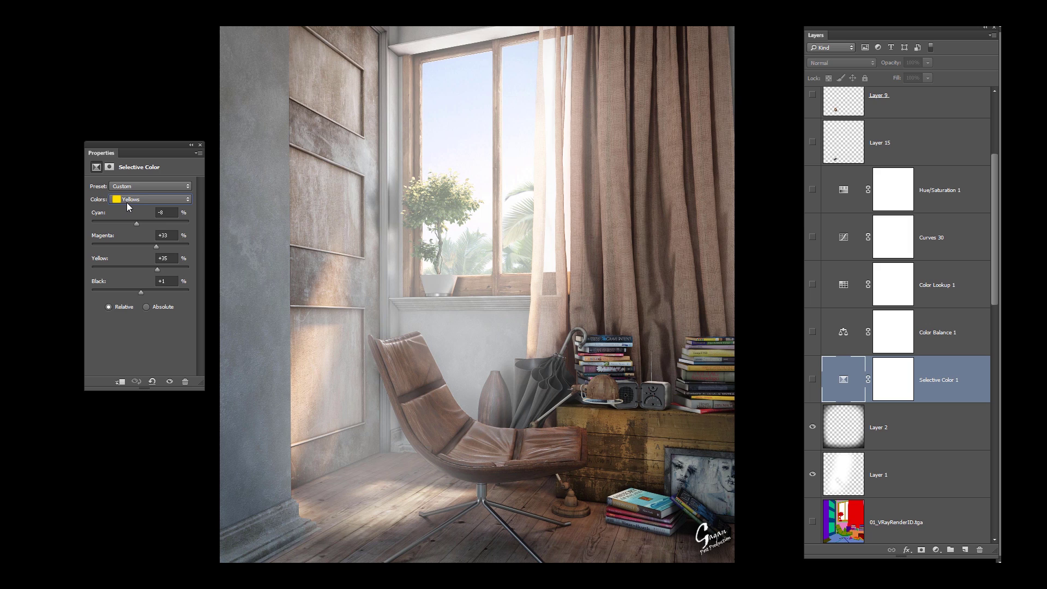
{"action": "left_click", "coordinate": [127, 202]}
{"action": "left_click", "coordinate": [139, 208]}
{"action": "left_click", "coordinate": [138, 200]}
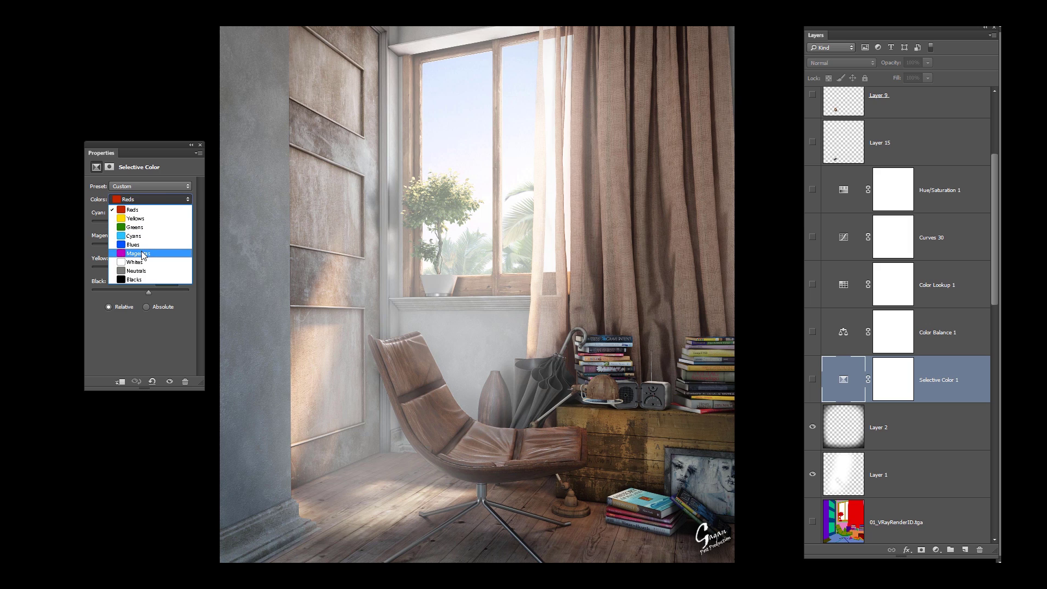
{"action": "left_click", "coordinate": [142, 246]}
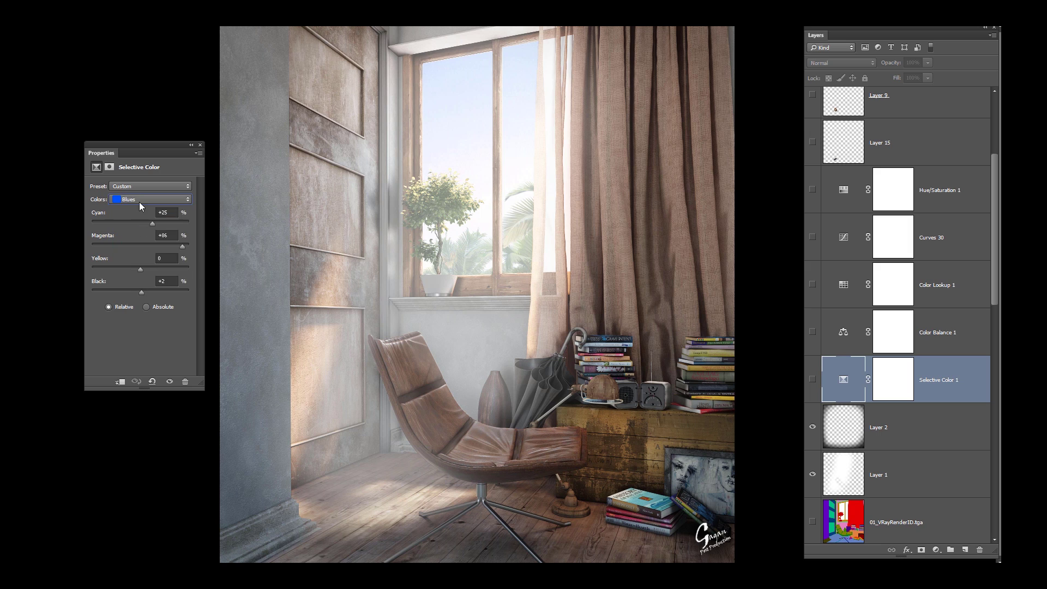
{"action": "left_click", "coordinate": [145, 200]}
{"action": "left_click", "coordinate": [144, 218]}
{"action": "left_click", "coordinate": [145, 200]}
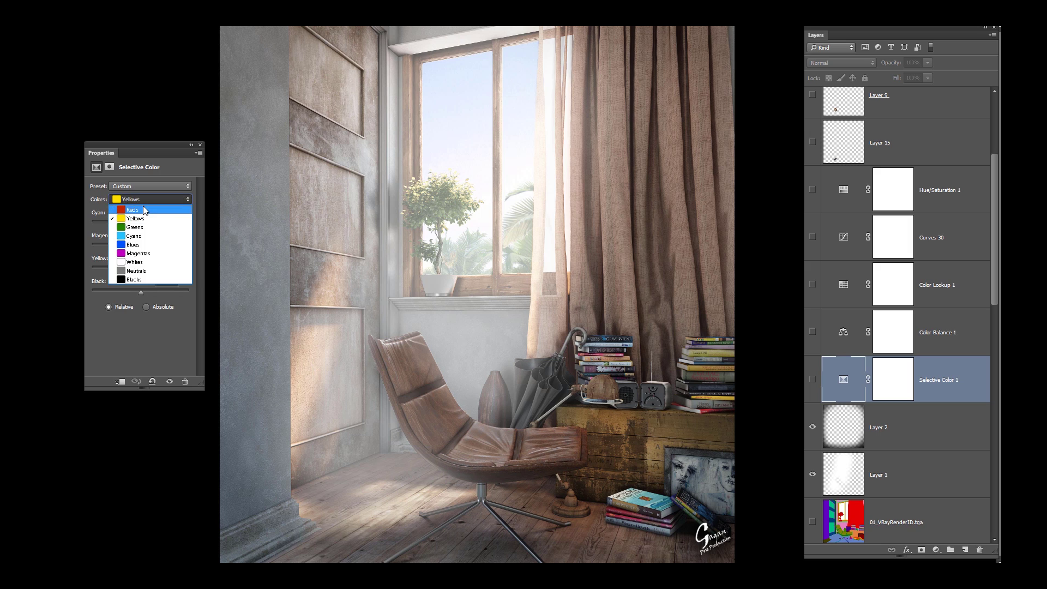
{"action": "left_click", "coordinate": [145, 210]}
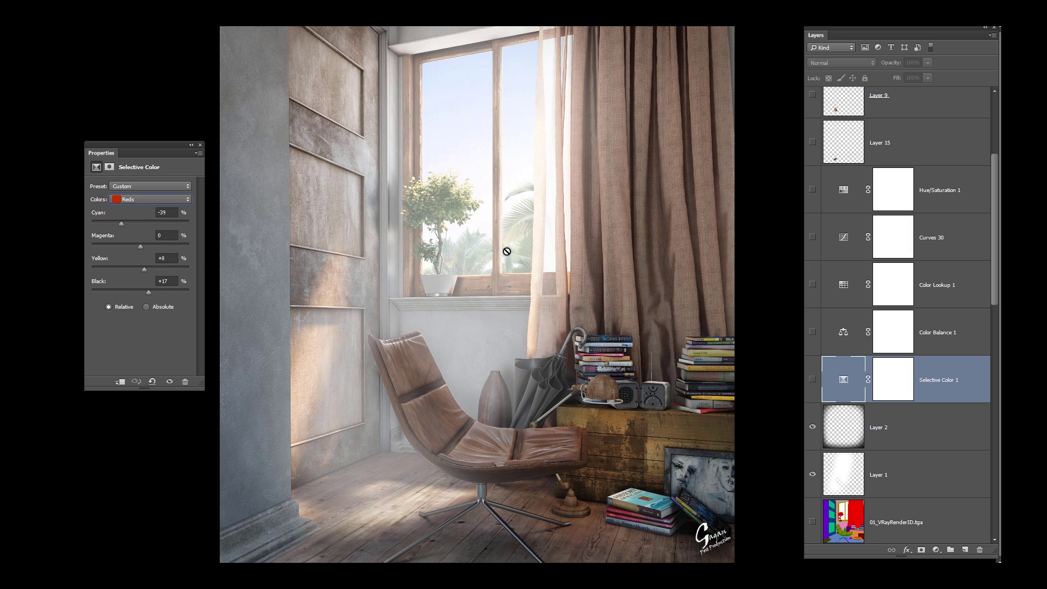
- Check the Magentas and Neutrals settings of the Selective Color 1 adjustment
{"action": "left_click", "coordinate": [148, 203]}
{"action": "left_click", "coordinate": [148, 212]}
{"action": "left_click", "coordinate": [148, 201]}
{"action": "left_click", "coordinate": [158, 254]}
{"action": "left_click", "coordinate": [148, 200]}
{"action": "left_click", "coordinate": [141, 271]}
- Compare the image with and without Selective Color 1, leave the adjustment visible, and return its color range to Reds
{"action": "left_click", "coordinate": [813, 380]}
{"action": "left_click", "coordinate": [813, 380]}
{"action": "left_click", "coordinate": [813, 379]}
{"action": "left_click", "coordinate": [812, 380]}
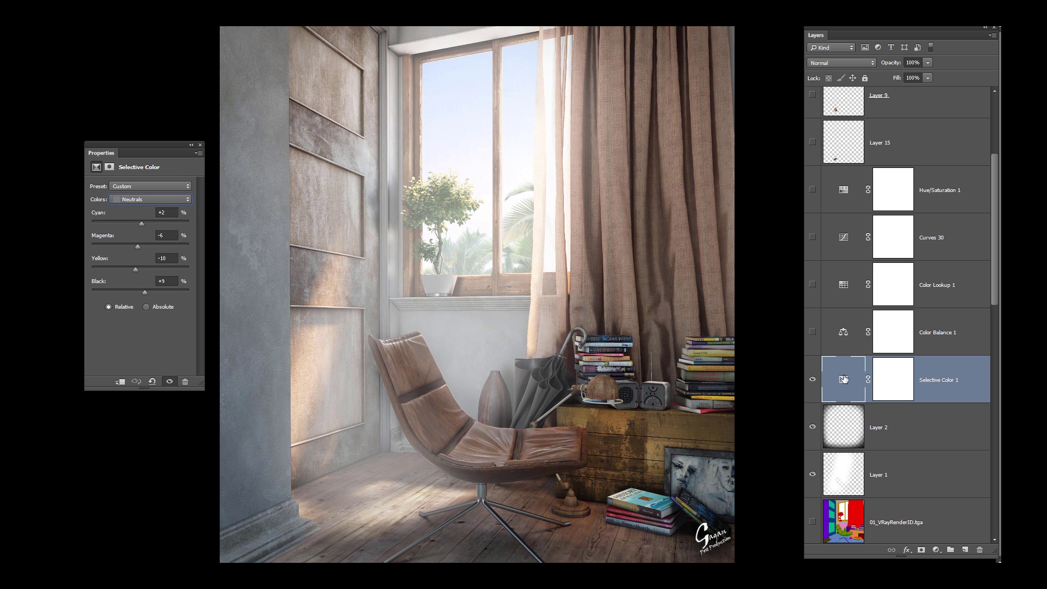
{"action": "left_click", "coordinate": [812, 379]}
{"action": "left_click", "coordinate": [121, 199]}
{"action": "left_click", "coordinate": [130, 211]}
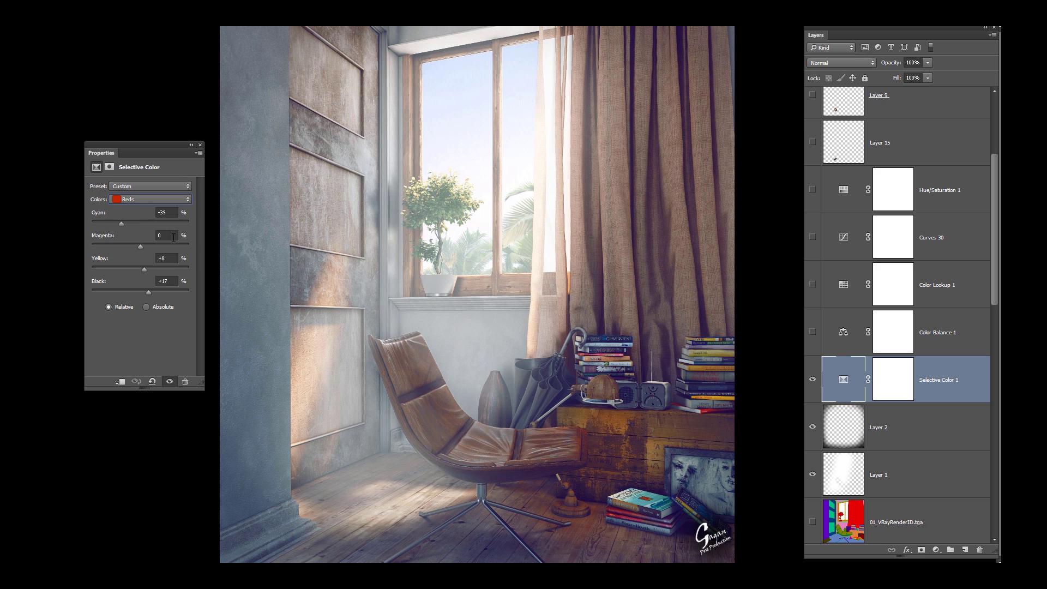
- Select the Color Balance 1 adjustment, compare the image with and without it, and leave it visible
{"action": "left_click", "coordinate": [868, 334]}
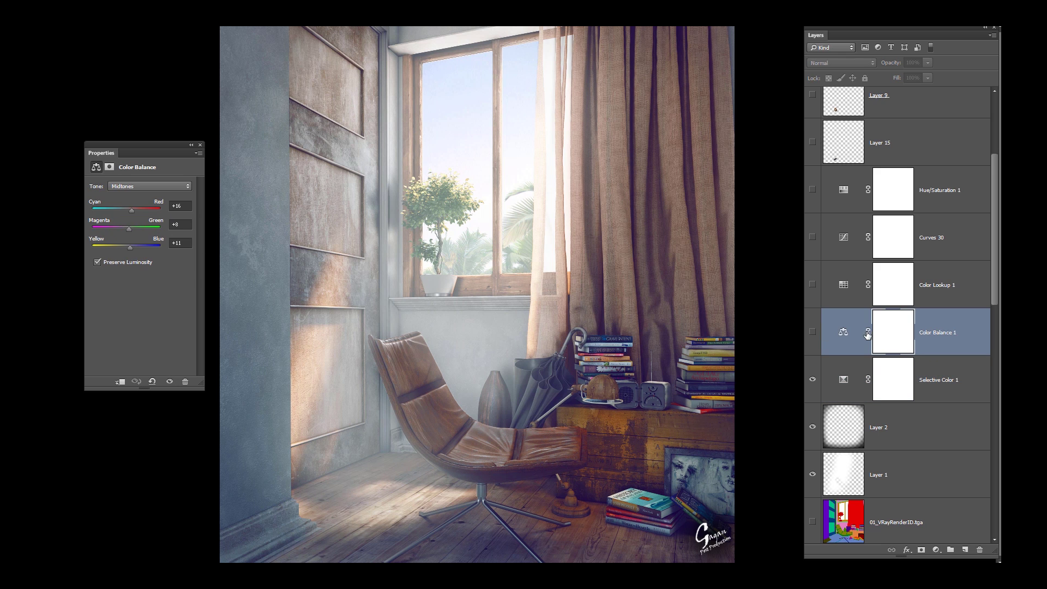
{"action": "left_click", "coordinate": [812, 332]}
{"action": "left_click", "coordinate": [815, 335]}
{"action": "left_click", "coordinate": [817, 337]}
{"action": "left_click", "coordinate": [845, 342]}
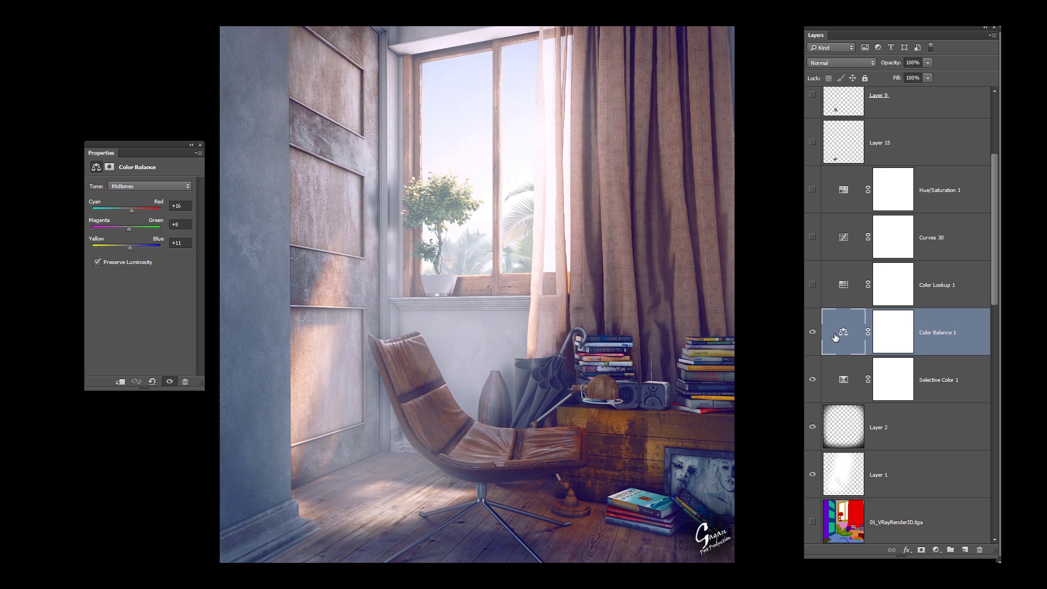
{"action": "left_click", "coordinate": [812, 333]}
{"action": "left_click", "coordinate": [815, 334]}
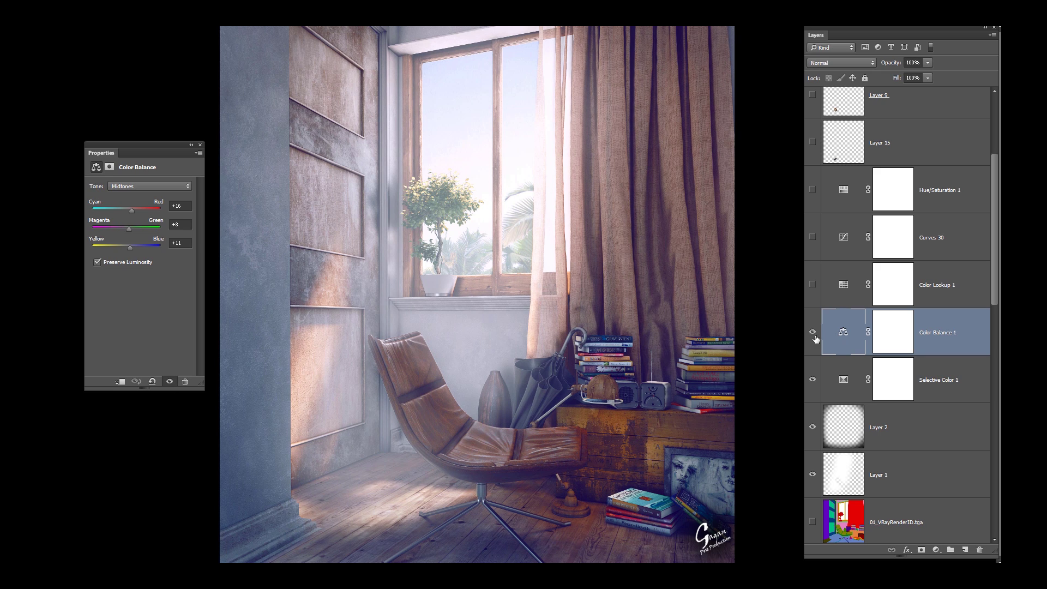
- Review the Color Balance 1 values for the Midtones and Shadows
{"action": "left_click", "coordinate": [146, 186]}
{"action": "left_click", "coordinate": [147, 195]}
{"action": "left_click", "coordinate": [131, 188]}
{"action": "left_click", "coordinate": [134, 201]}
{"action": "left_click", "coordinate": [141, 189]}
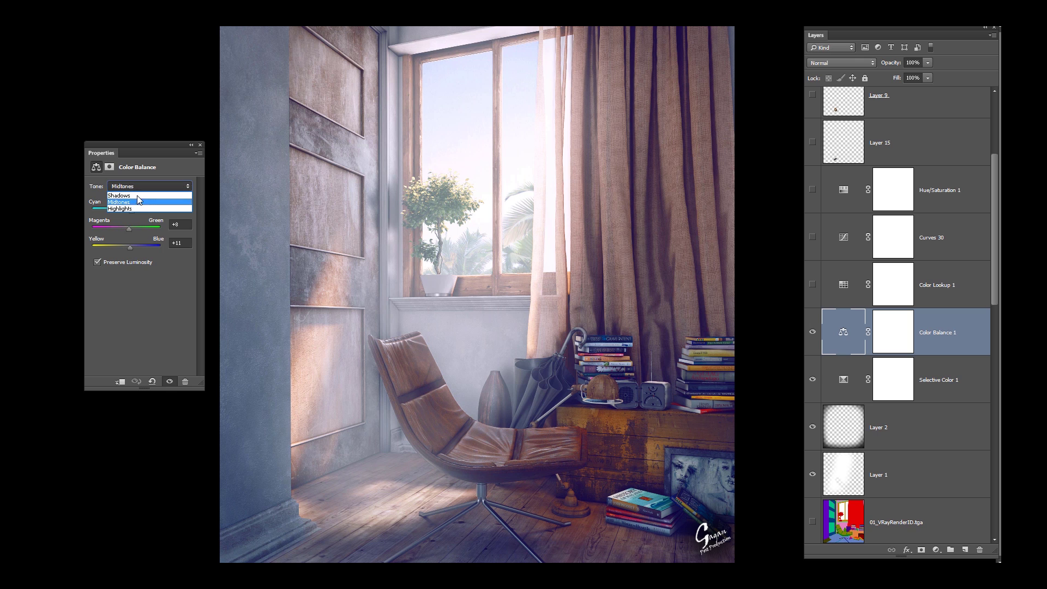
{"action": "left_click", "coordinate": [138, 194]}
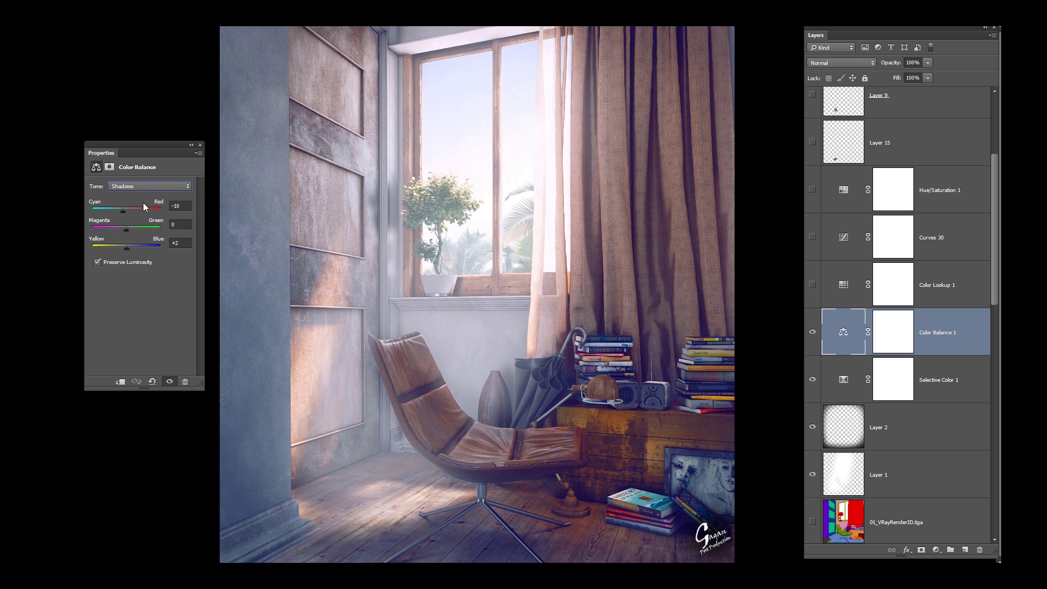
- Switch the Color Lookup 1 adjustment on and off to compare its effect, and leave it visible
{"action": "left_click", "coordinate": [818, 286]}
{"action": "left_click", "coordinate": [813, 284]}
{"action": "left_click", "coordinate": [812, 284]}
{"action": "left_click", "coordinate": [813, 284]}
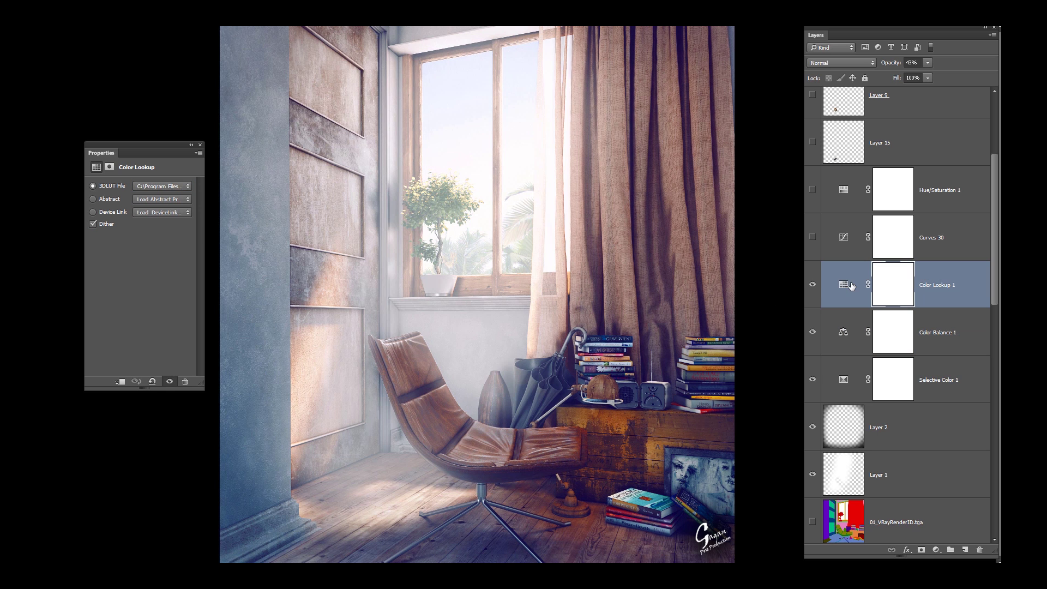
- Show which 3DLUT file Color Lookup 1 uses in the list of available LUTs, keeping filmstock_50.3dl
{"action": "left_click", "coordinate": [844, 285]}
{"action": "left_click", "coordinate": [170, 187]}
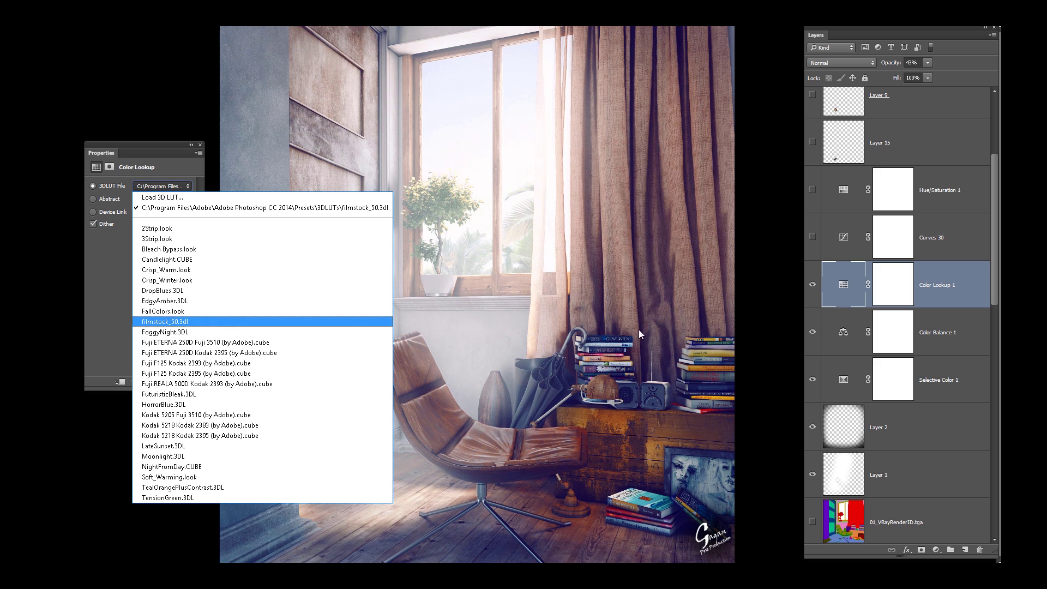
{"action": "left_click", "coordinate": [842, 282]}
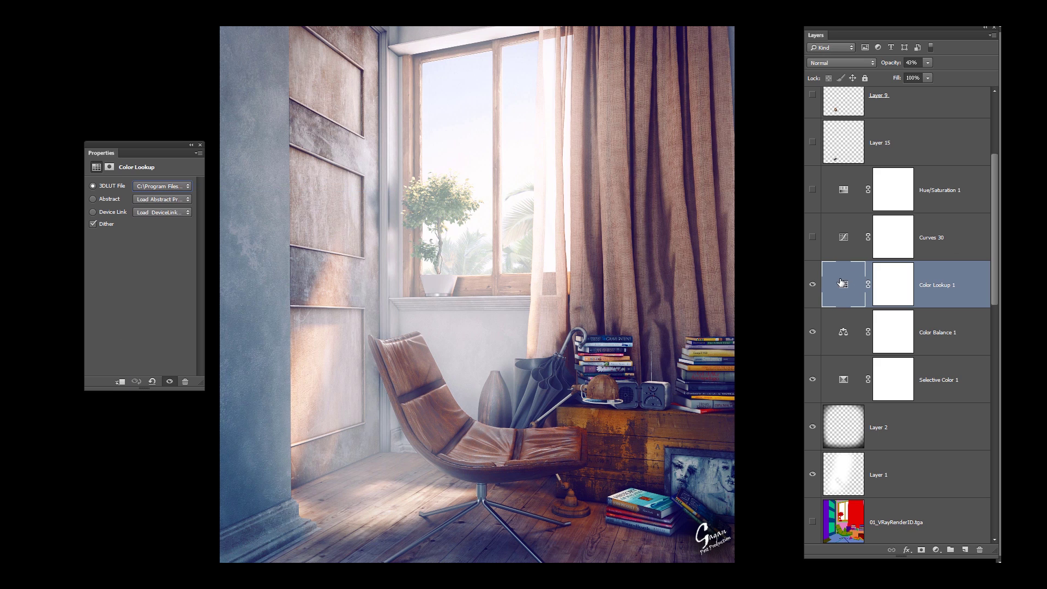
- Select the Curves 30 adjustment, switch it on and off repeatedly to compare its effect, and leave it visible
{"action": "left_click", "coordinate": [843, 252]}
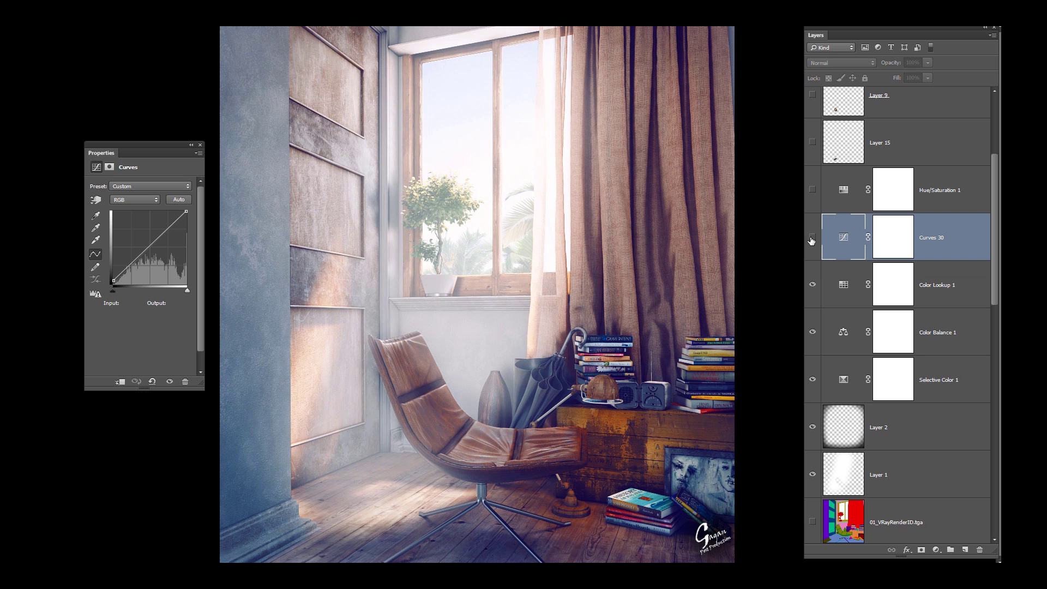
{"action": "left_click", "coordinate": [812, 238]}
{"action": "left_click", "coordinate": [812, 237]}
{"action": "left_click", "coordinate": [812, 238]}
{"action": "left_click", "coordinate": [812, 237]}
{"action": "left_click", "coordinate": [812, 238]}
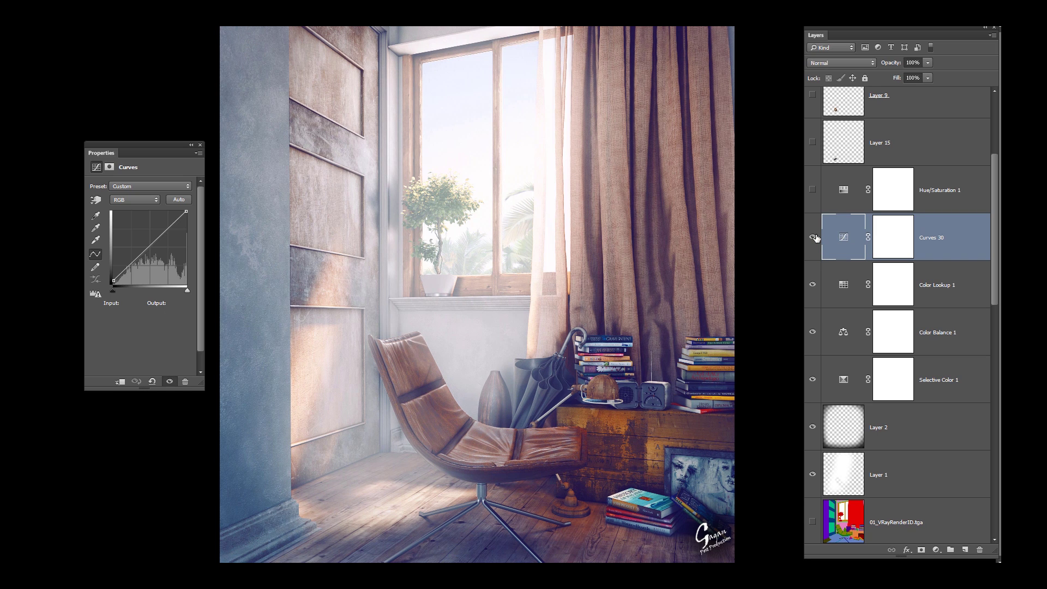
{"action": "left_click", "coordinate": [813, 238]}
{"action": "left_click", "coordinate": [812, 237]}
{"action": "left_click", "coordinate": [812, 238]}
{"action": "left_click", "coordinate": [812, 238]}
{"action": "left_click", "coordinate": [812, 238]}
{"action": "left_click", "coordinate": [812, 238]}
{"action": "left_click", "coordinate": [812, 237]}
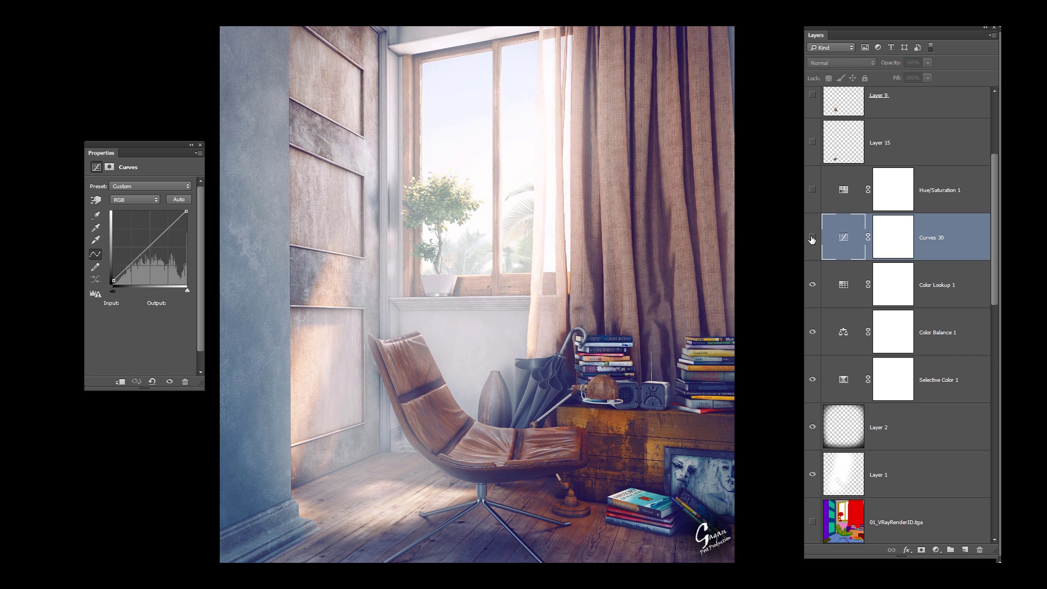
{"action": "left_click", "coordinate": [812, 238]}
{"action": "left_click", "coordinate": [812, 238]}
{"action": "left_click", "coordinate": [812, 237]}
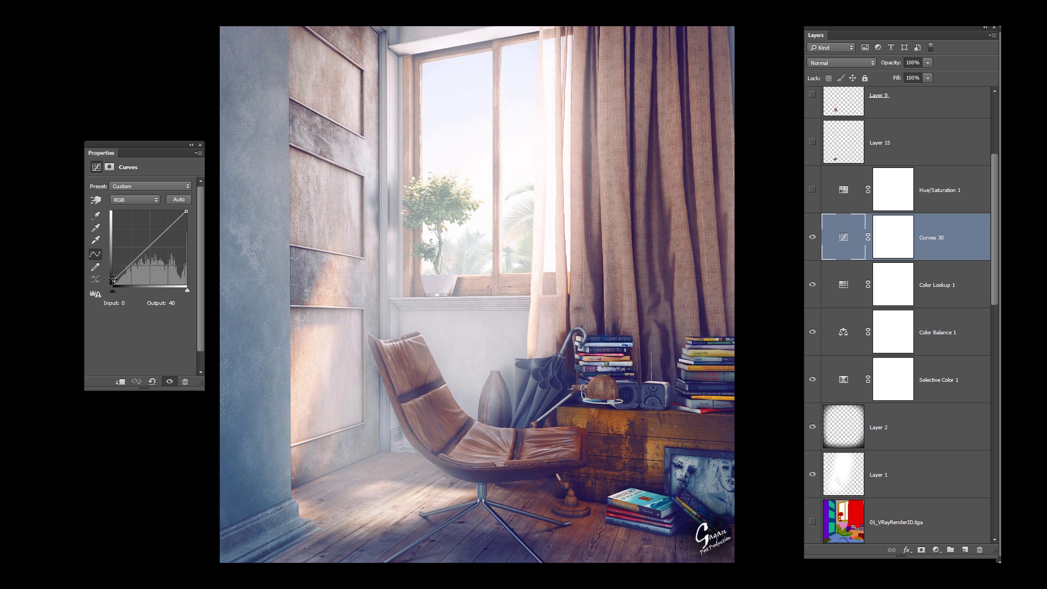
{"action": "left_click", "coordinate": [813, 236]}
{"action": "left_click", "coordinate": [813, 237]}
- Review the Hue/Saturation 1 adjustment, compare the image with and without it, and leave it visible
{"action": "left_click", "coordinate": [885, 197]}
{"action": "left_click", "coordinate": [812, 190]}
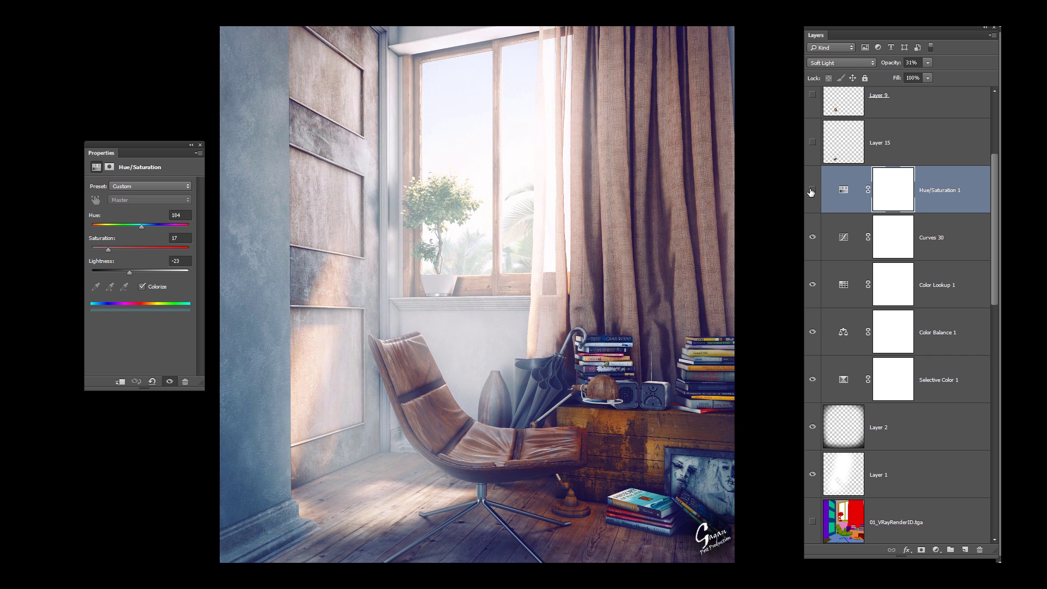
{"action": "left_click", "coordinate": [812, 191]}
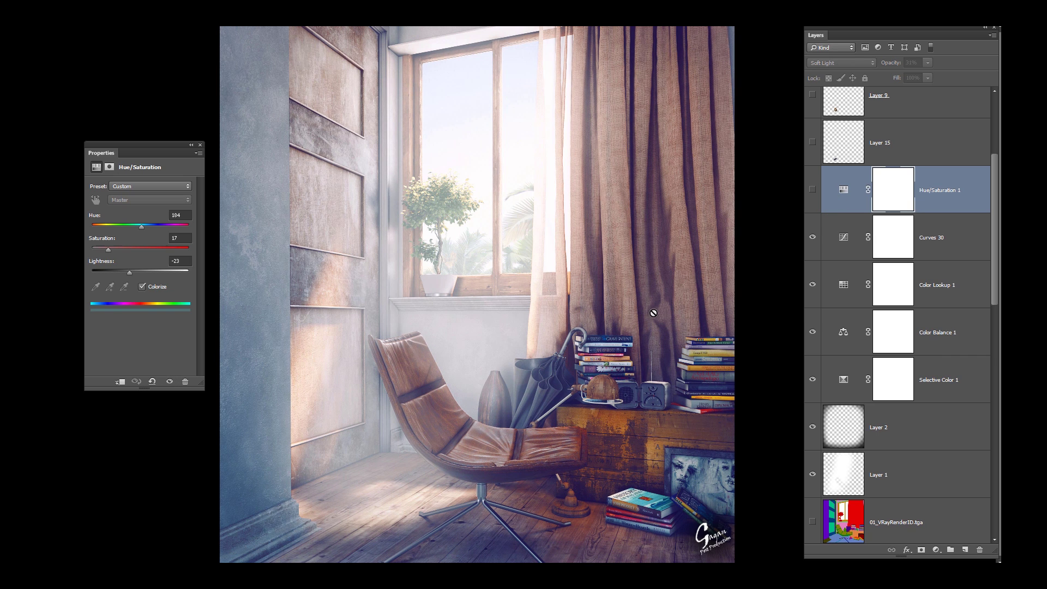
{"action": "left_click", "coordinate": [844, 237]}
{"action": "left_click", "coordinate": [847, 195]}
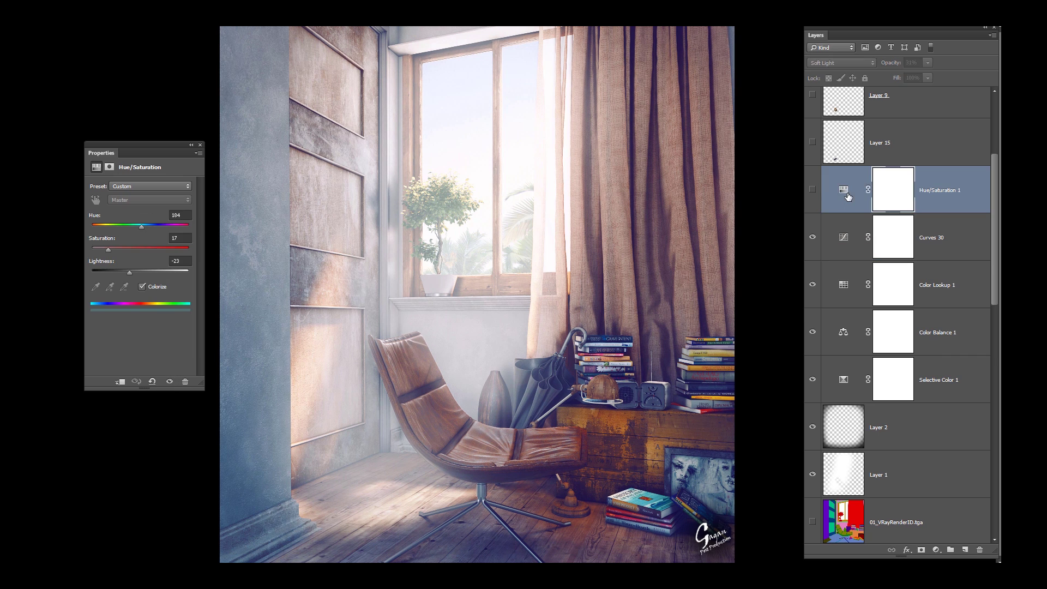
{"action": "left_click", "coordinate": [812, 190]}
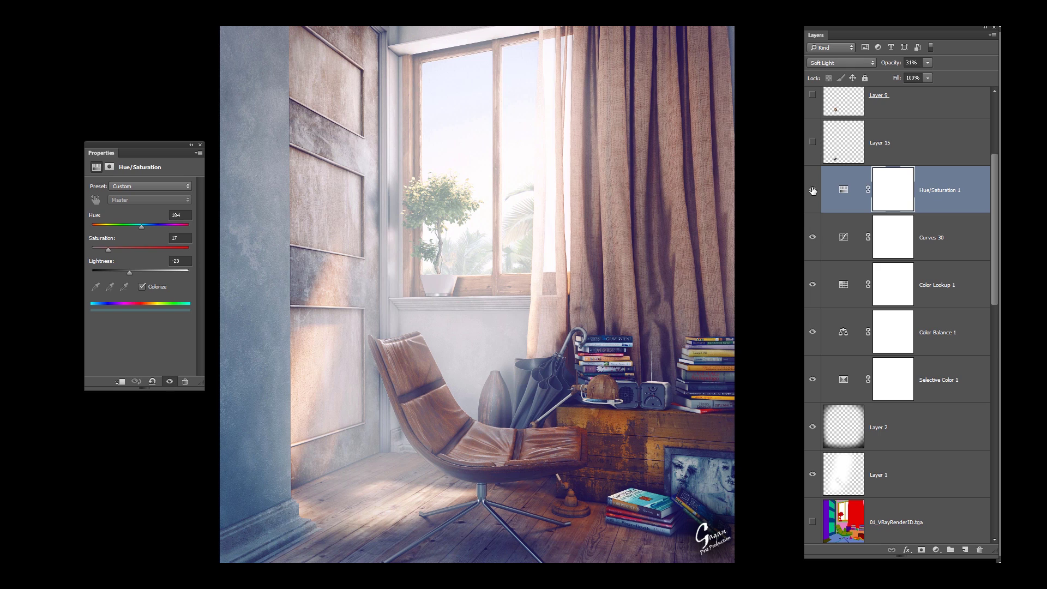
{"action": "left_click", "coordinate": [844, 197]}
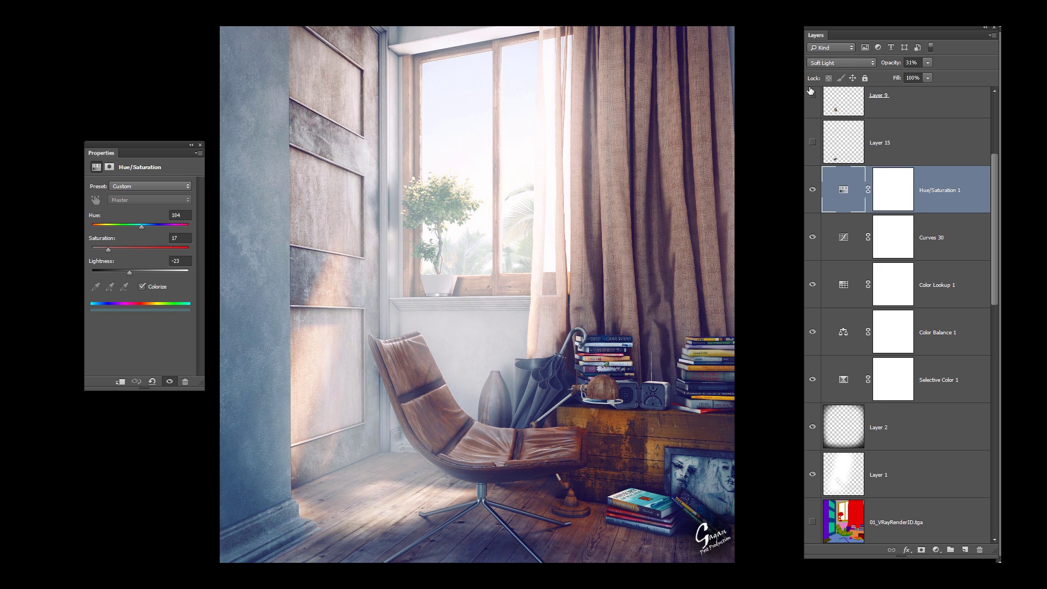
- Try Normal blending on the Hue/Saturation 1 adjustment and return it to Soft Light
{"action": "left_click", "coordinate": [840, 62]}
{"action": "left_click", "coordinate": [832, 70]}
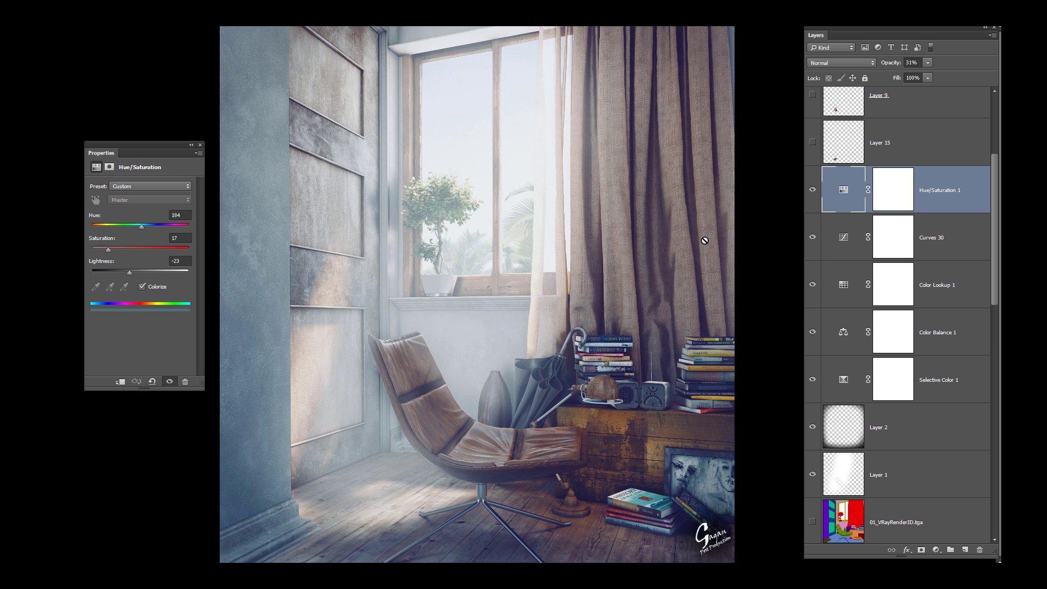
{"action": "left_click", "coordinate": [851, 63]}
{"action": "left_click", "coordinate": [837, 176]}
- Make the kitten on Layer 9, its shadow on Layer 15 and the clipped Curves 32 adjustment visible
{"action": "scroll", "coordinate": [846, 203], "scroll_direction": "up", "scroll_amount": 2}
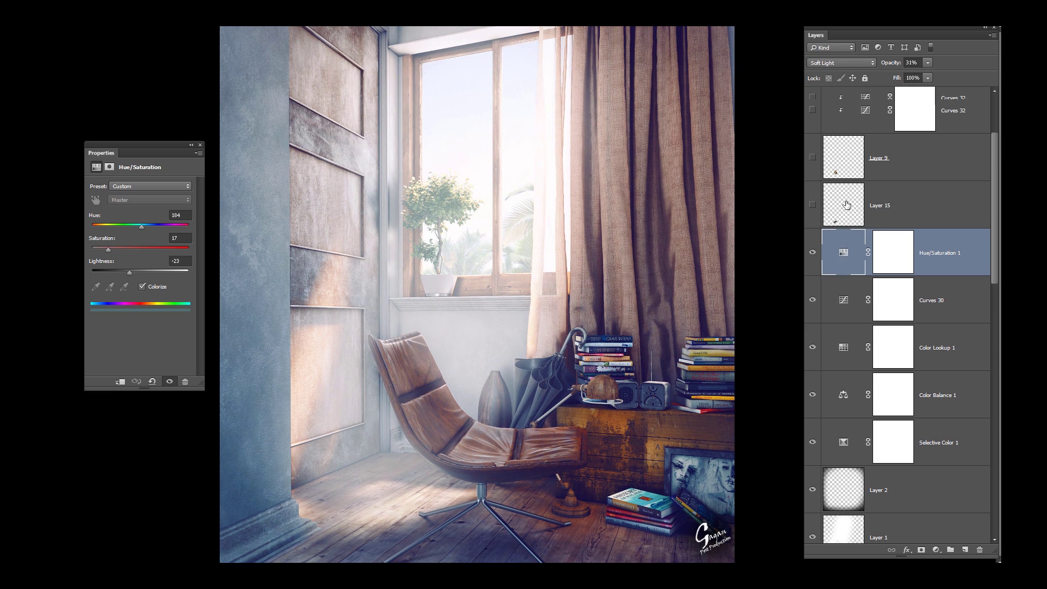
{"action": "scroll", "coordinate": [846, 205], "scroll_direction": "up", "scroll_amount": 2}
{"action": "left_click", "coordinate": [844, 280]}
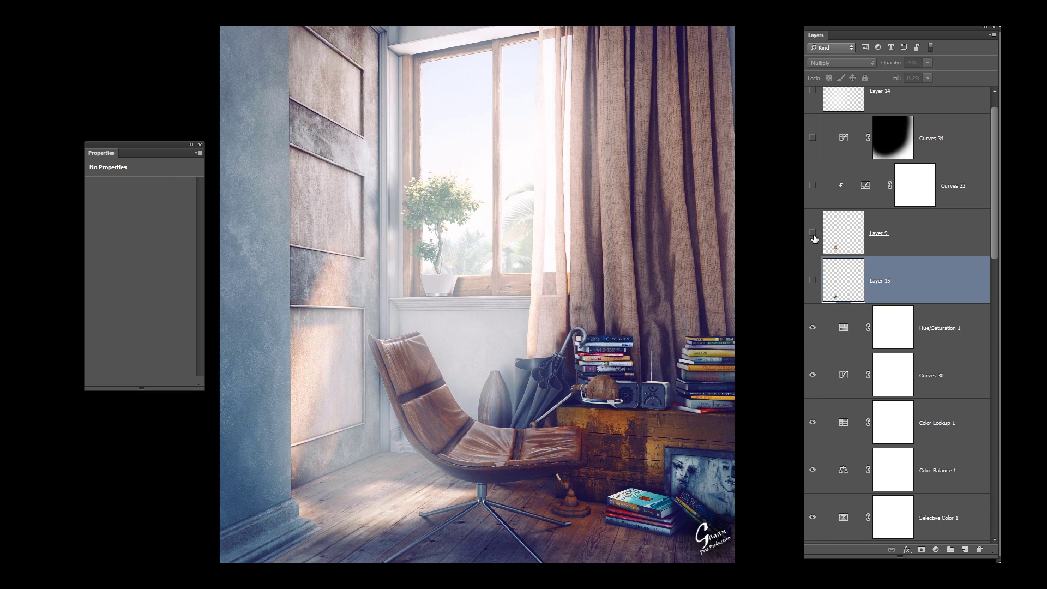
{"action": "left_click_drag", "start_coordinate": [813, 234], "coordinate": [813, 280]}
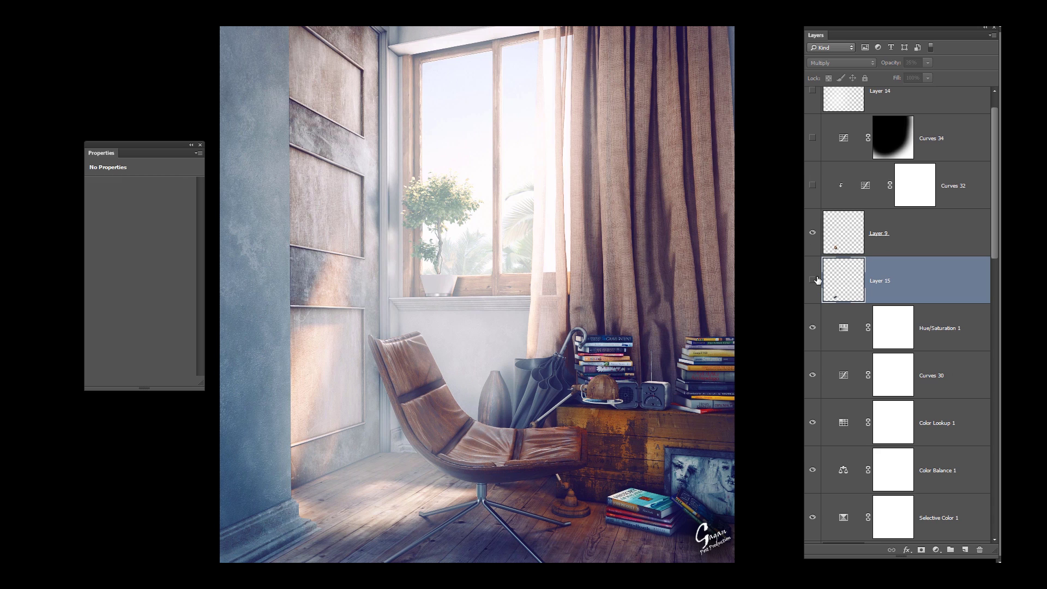
{"action": "left_click", "coordinate": [812, 185]}
{"action": "left_click", "coordinate": [822, 233]}
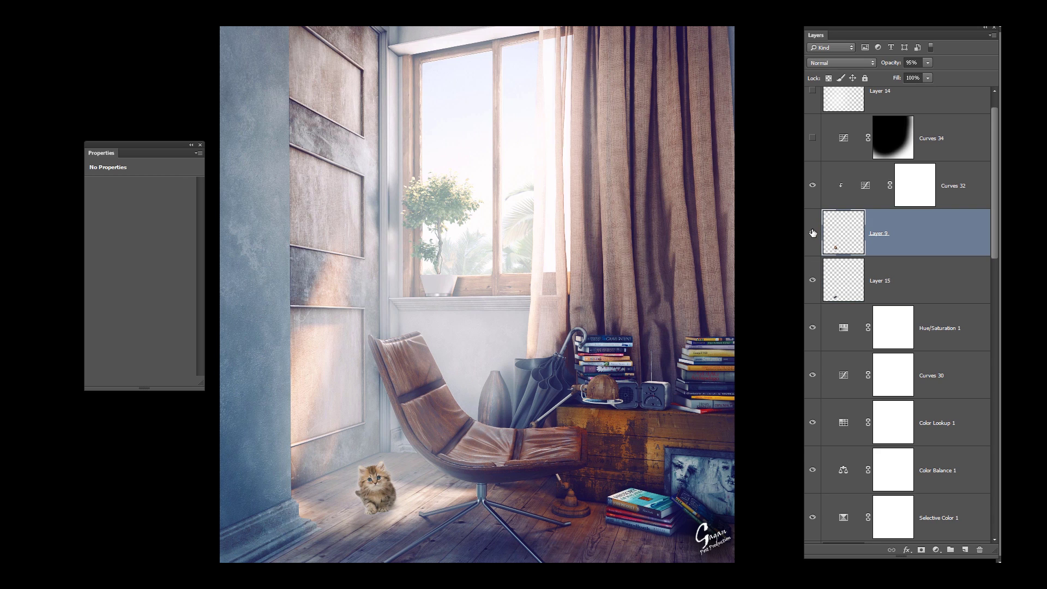
- Zoom in on the kitten beside the chair to examine how it sits on the wooden floor
{"action": "scroll", "coordinate": [834, 328], "scroll_direction": "up", "scroll_amount": 1}
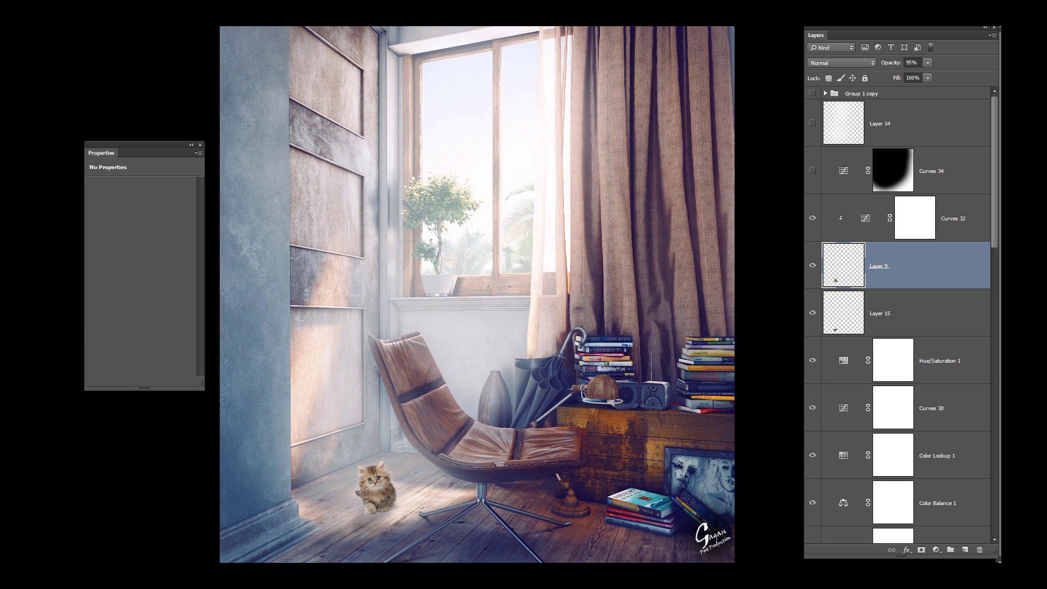
{"action": "key", "text": "ctrl+plus"}
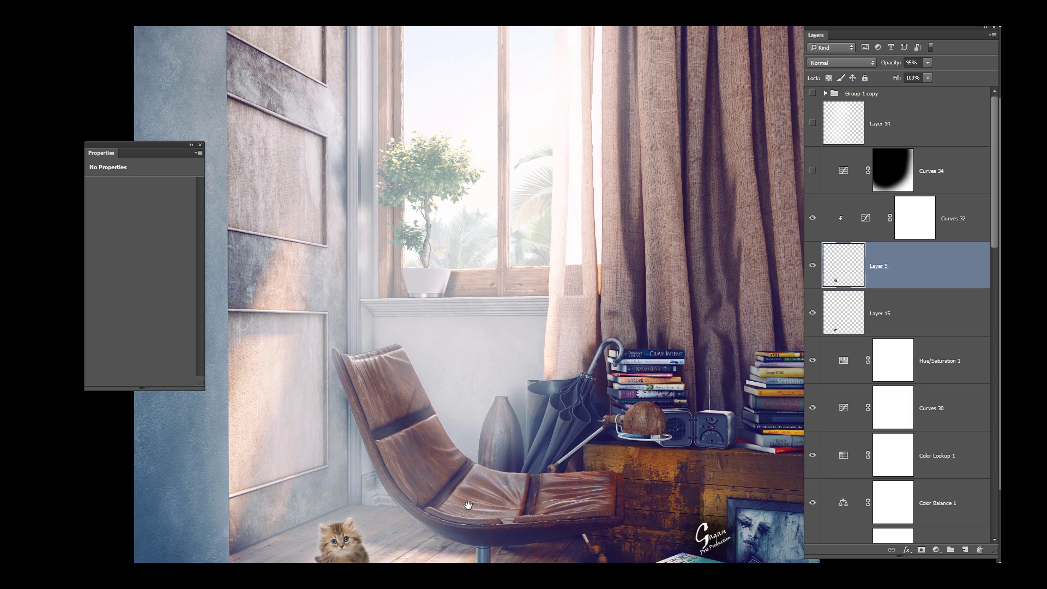
{"action": "left_click_drag", "start_coordinate": [468, 506], "coordinate": [501, 306]}
{"action": "key", "text": "ctrl+plus"}
{"action": "left_click_drag", "start_coordinate": [479, 458], "coordinate": [477, 285]}
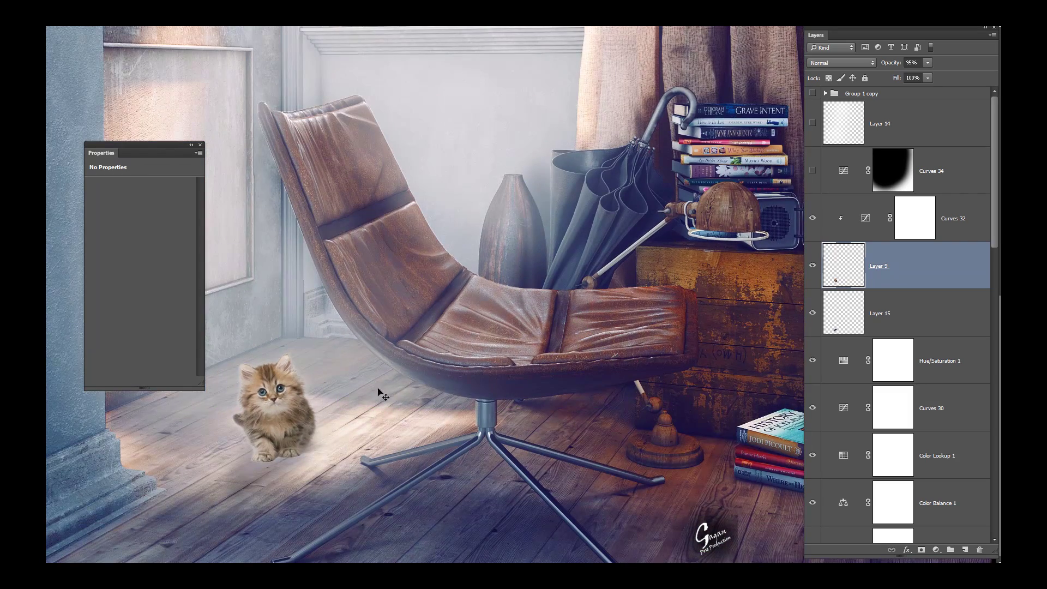
- Hide the kitten on Layer 9 and its shadow on Layer 15, and make the Curves 34 adjustment visible
{"action": "key", "text": "ctrl+0"}
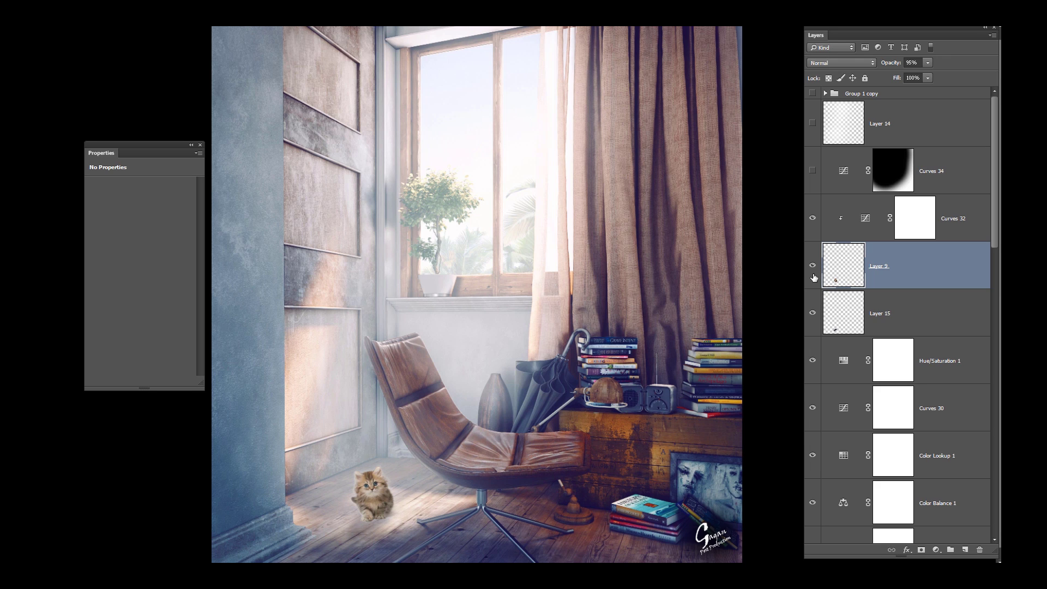
{"action": "left_click_drag", "start_coordinate": [812, 267], "coordinate": [812, 312]}
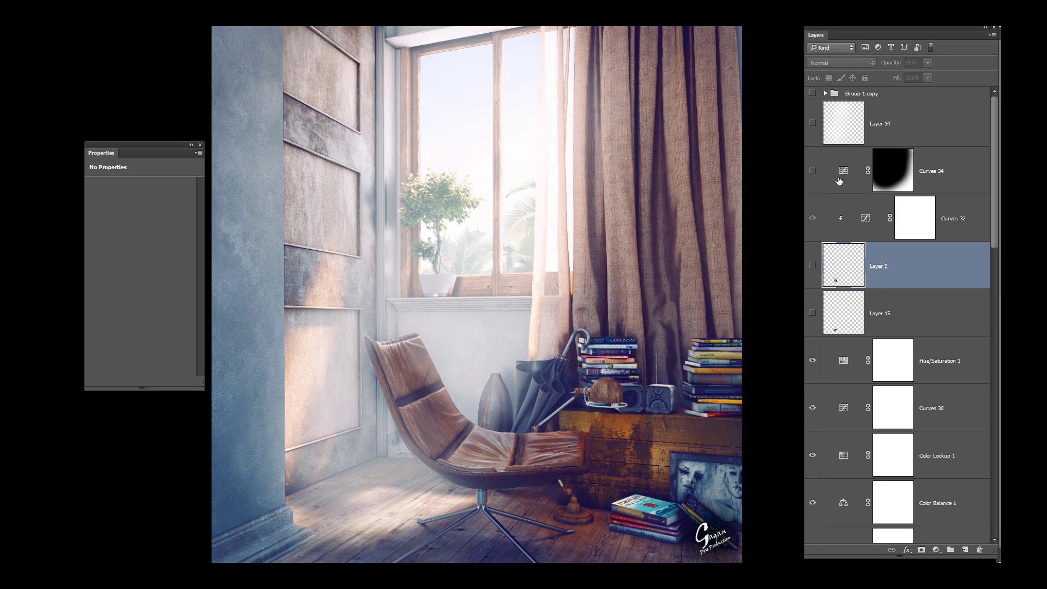
{"action": "left_click", "coordinate": [813, 172]}
{"action": "left_click", "coordinate": [813, 171]}
{"action": "left_click", "coordinate": [813, 171]}
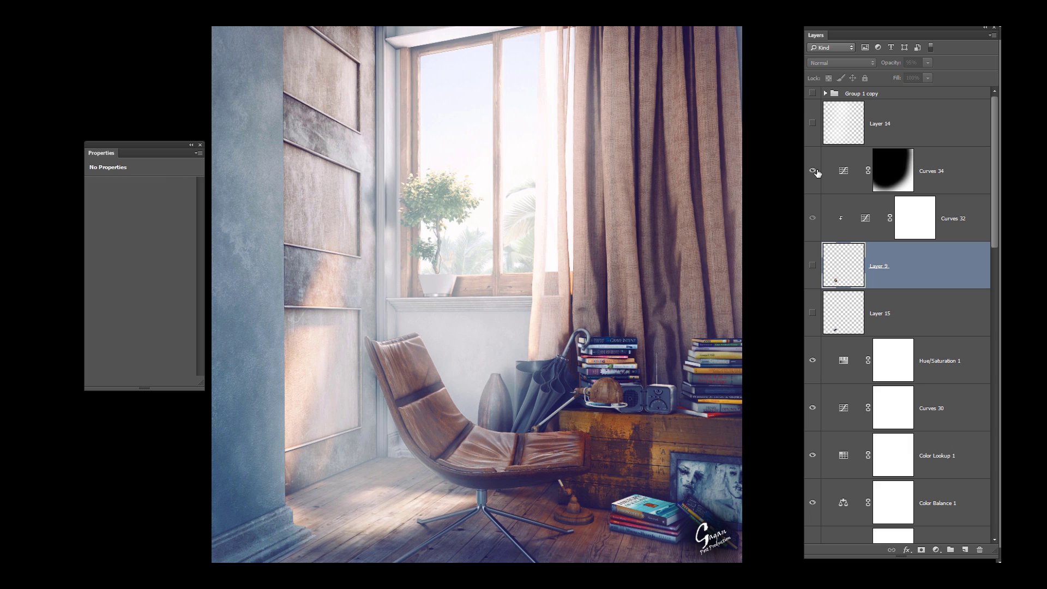
- Review the curve and layer mask of Curves 34, compare the image with and without it, and leave it visible
{"action": "left_click", "coordinate": [845, 171]}
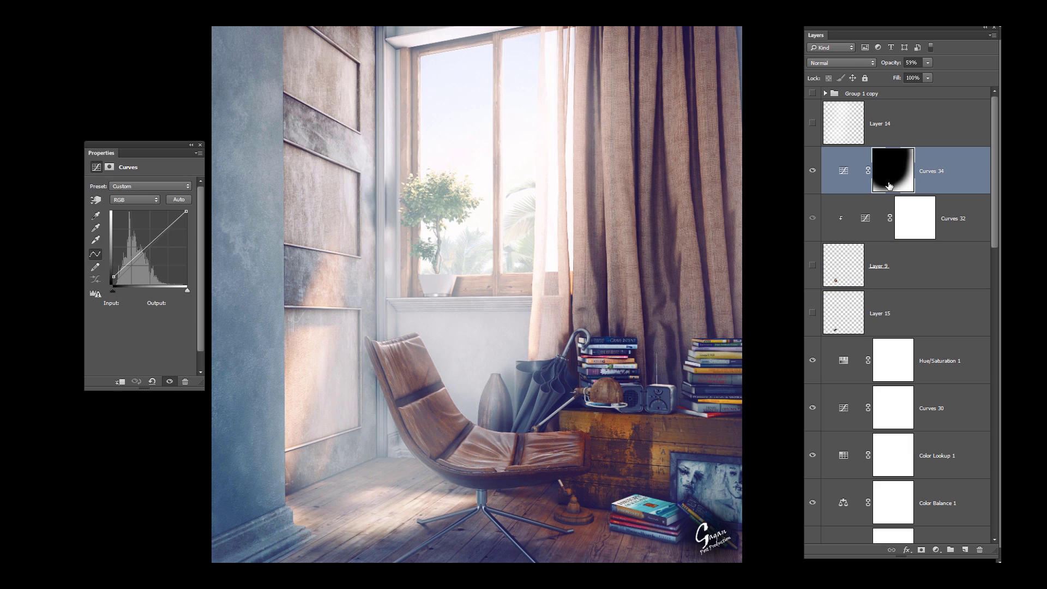
{"action": "left_click", "coordinate": [846, 172]}
{"action": "left_click", "coordinate": [112, 274]}
{"action": "left_click", "coordinate": [888, 174]}
{"action": "left_click", "coordinate": [813, 172]}
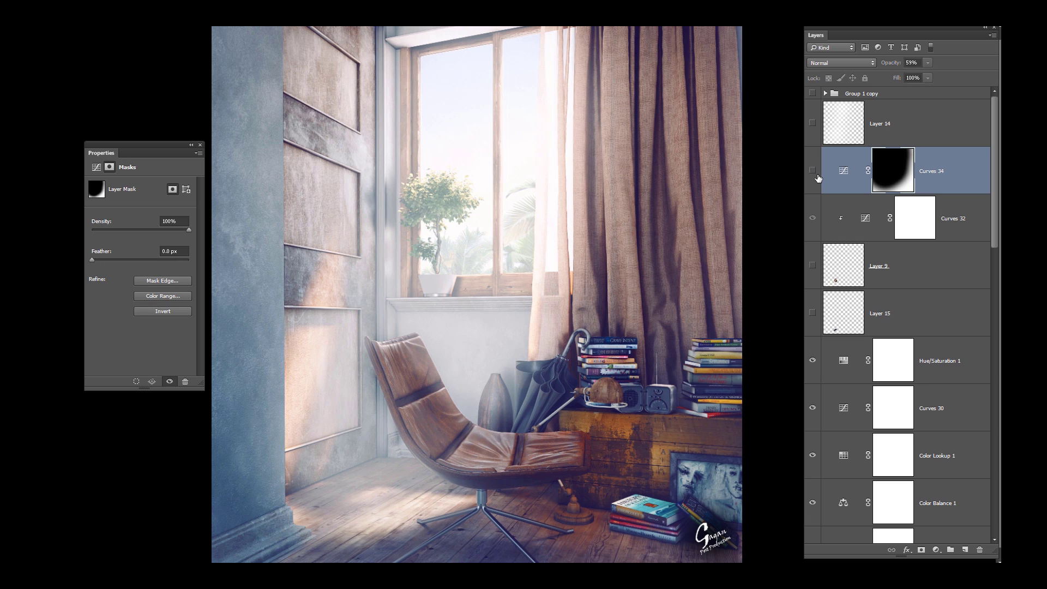
{"action": "left_click", "coordinate": [813, 171]}
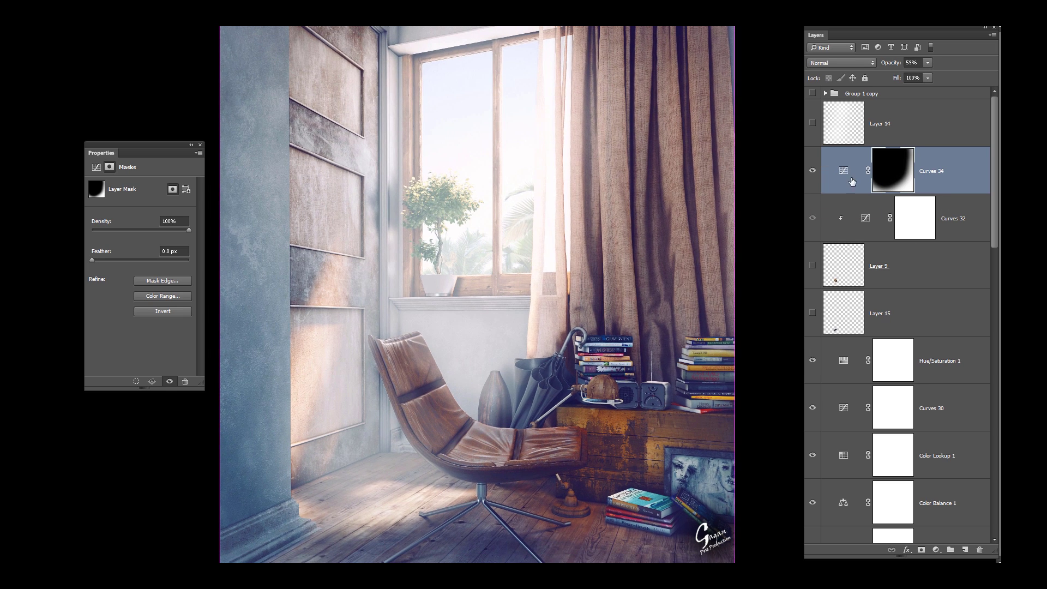
- Make Layer 14 visible, compare the image with and without it several times, and leave it visible
{"action": "left_click", "coordinate": [844, 139]}
{"action": "left_click", "coordinate": [812, 129]}
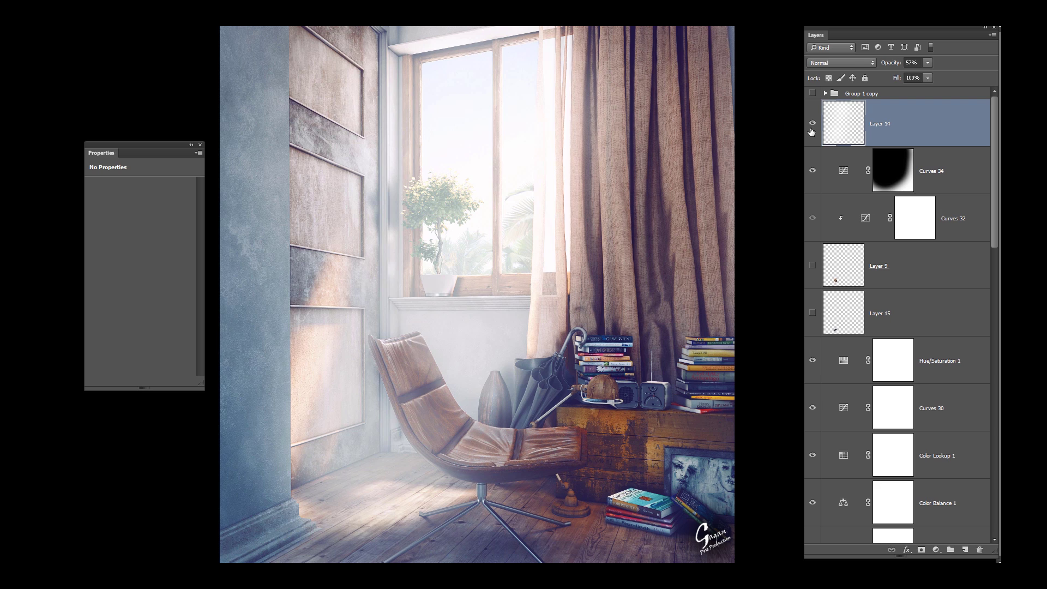
{"action": "left_click", "coordinate": [812, 129]}
{"action": "left_click", "coordinate": [812, 128]}
{"action": "left_click", "coordinate": [812, 129]}
{"action": "left_click", "coordinate": [812, 125]}
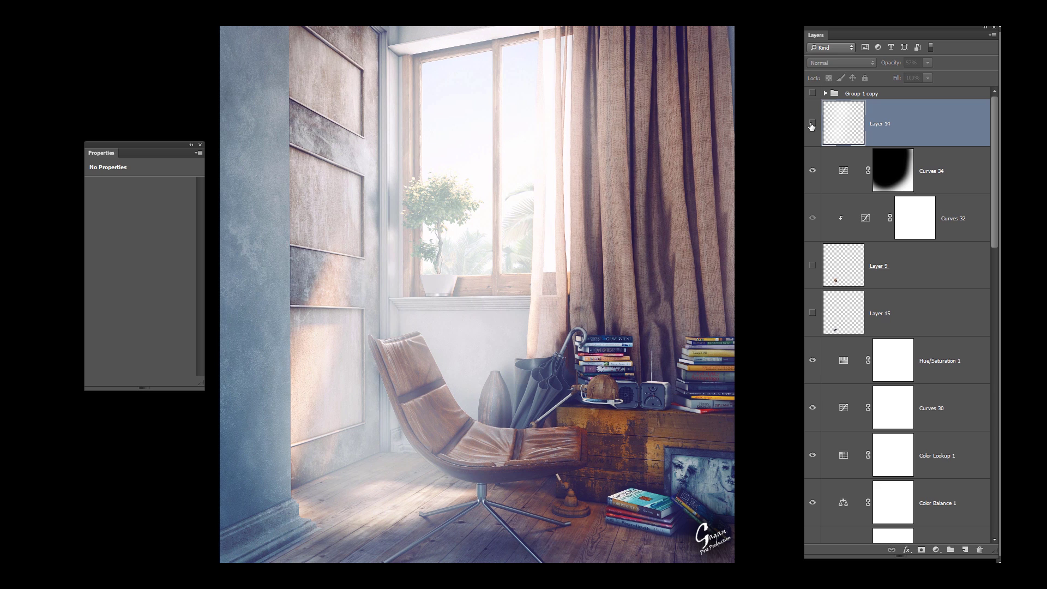
{"action": "left_click", "coordinate": [812, 125]}
{"action": "left_click", "coordinate": [812, 125]}
{"action": "left_click", "coordinate": [812, 124]}
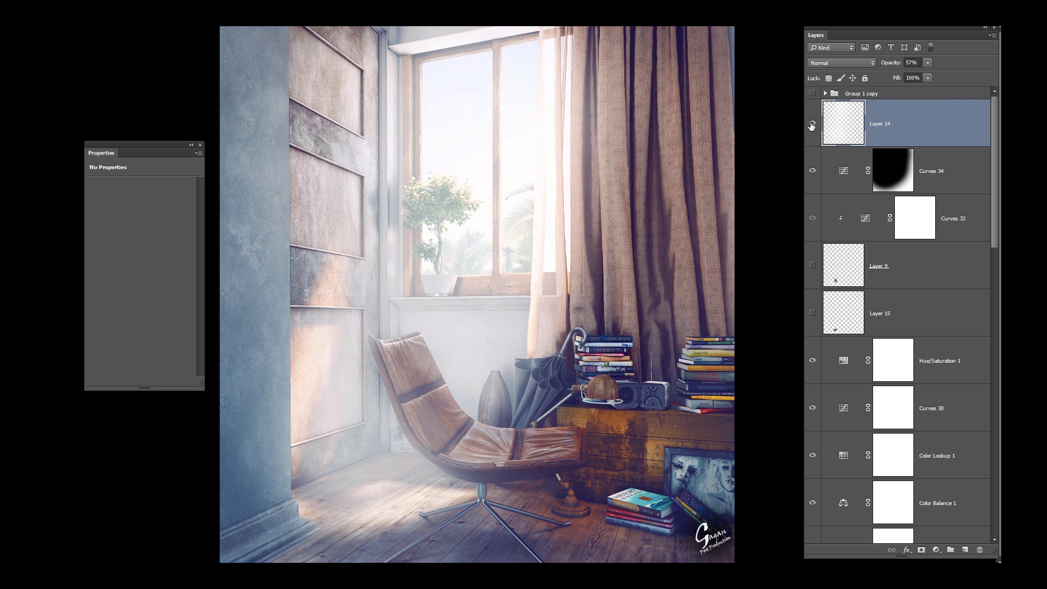
{"action": "left_click", "coordinate": [812, 125]}
{"action": "left_click", "coordinate": [812, 125]}
{"action": "left_click", "coordinate": [812, 125]}
{"action": "left_click", "coordinate": [812, 125]}
{"action": "left_click", "coordinate": [812, 125]}
{"action": "left_click", "coordinate": [812, 125]}
{"action": "left_click", "coordinate": [812, 125]}
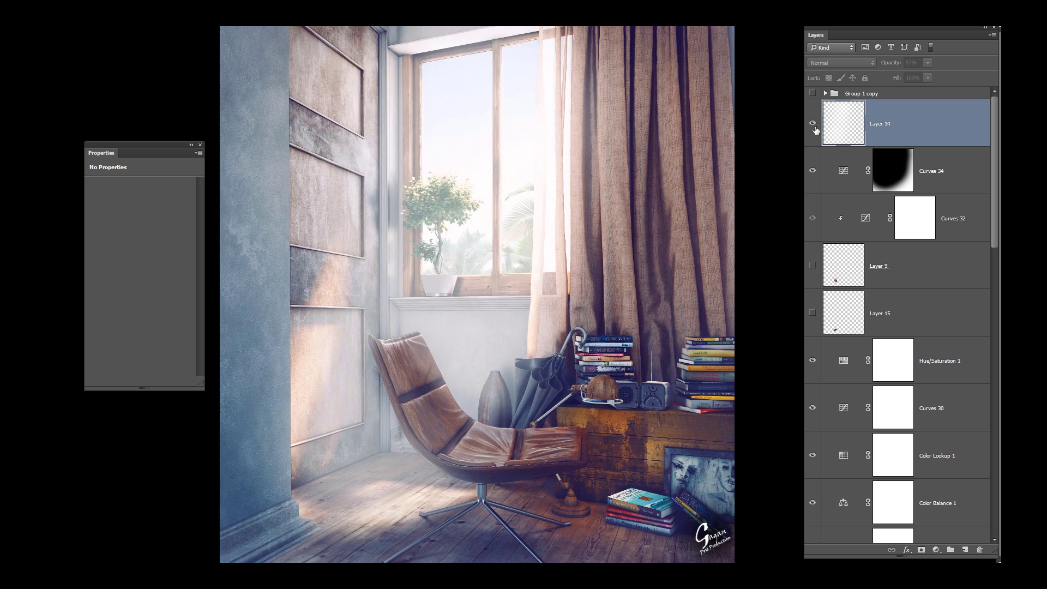
{"action": "left_click", "coordinate": [812, 125]}
- Try showing Group 1 copy, hide it again, and reselect Layer 14
{"action": "left_click", "coordinate": [874, 93]}
{"action": "left_click", "coordinate": [812, 93]}
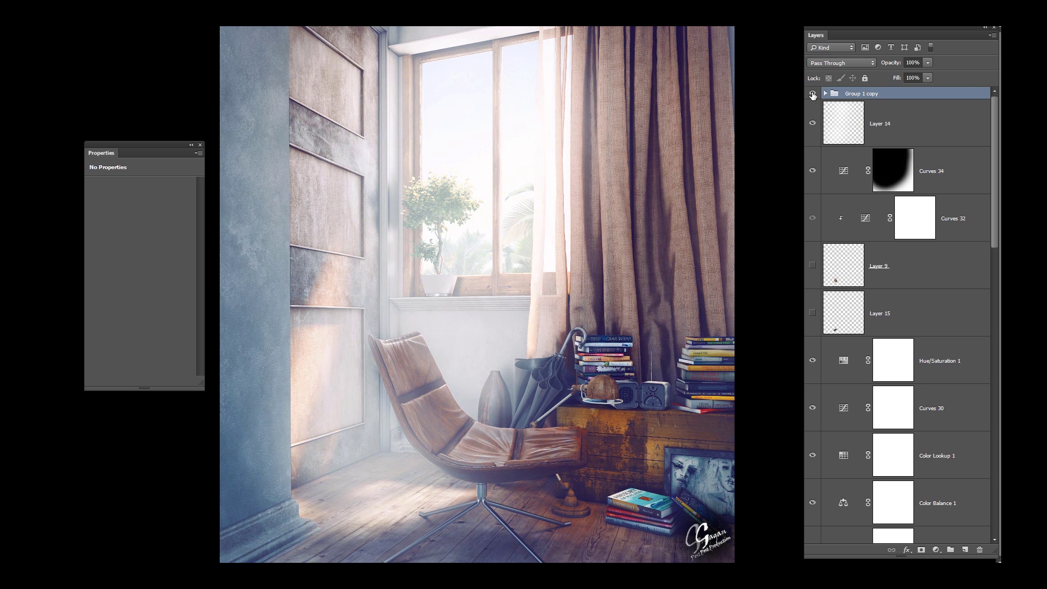
{"action": "left_click", "coordinate": [813, 94]}
{"action": "left_click", "coordinate": [819, 127]}
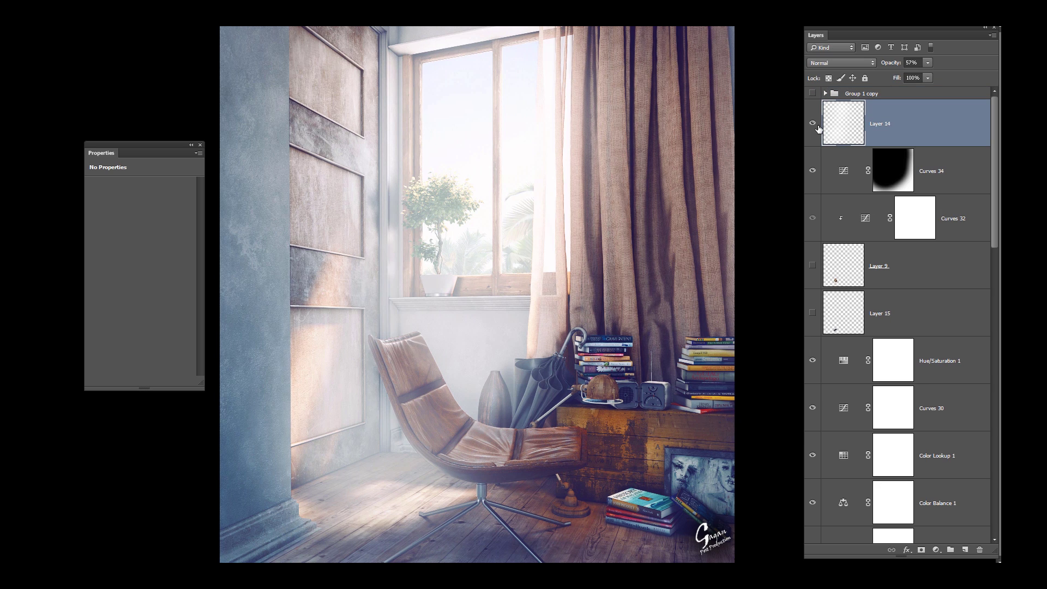